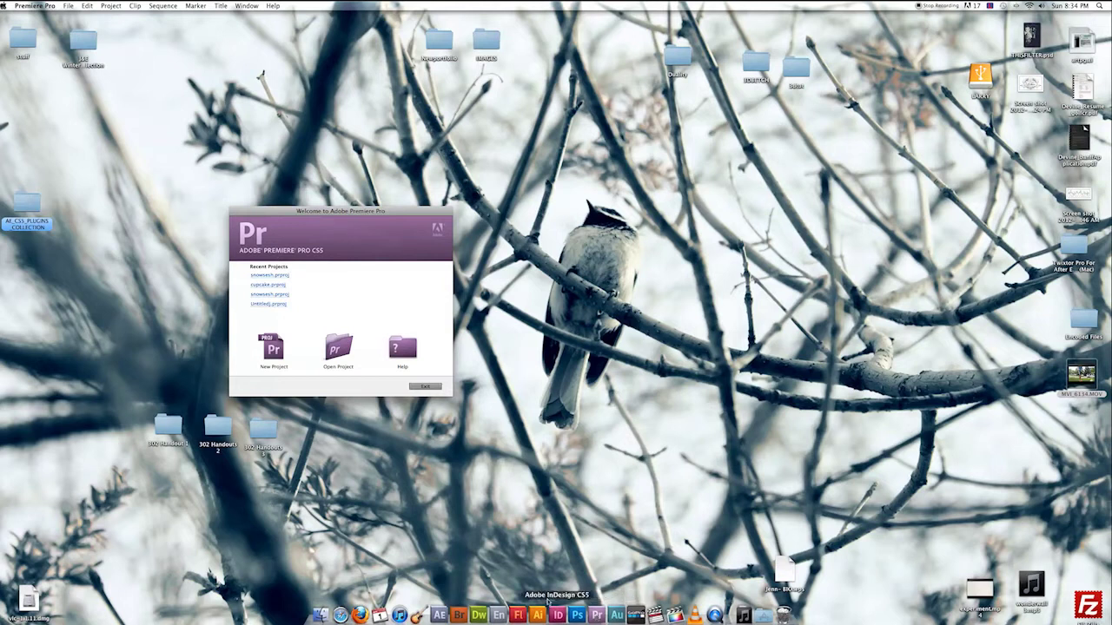
Create a new project named '3d' saved on the Desktop.
left_click(268, 343)
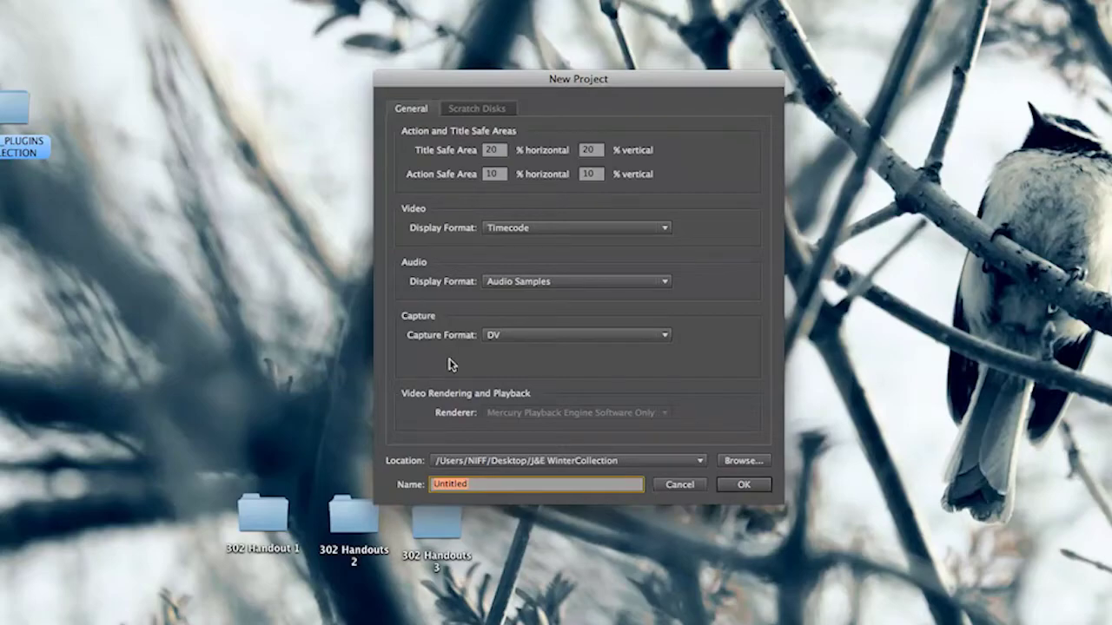
type("3d")
left_click(747, 462)
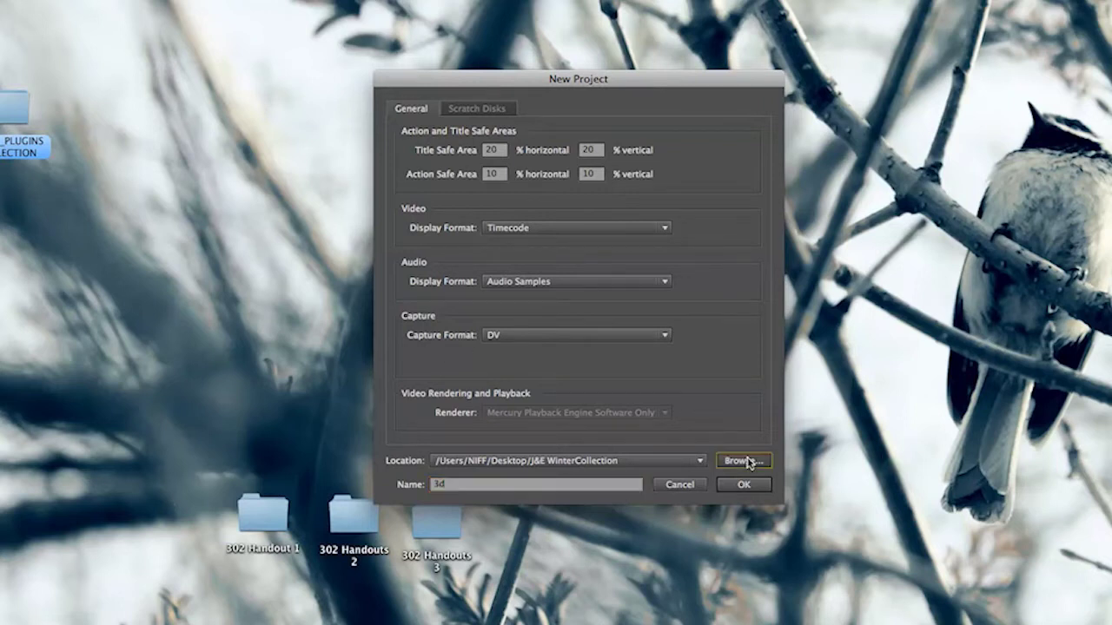
left_click(288, 223)
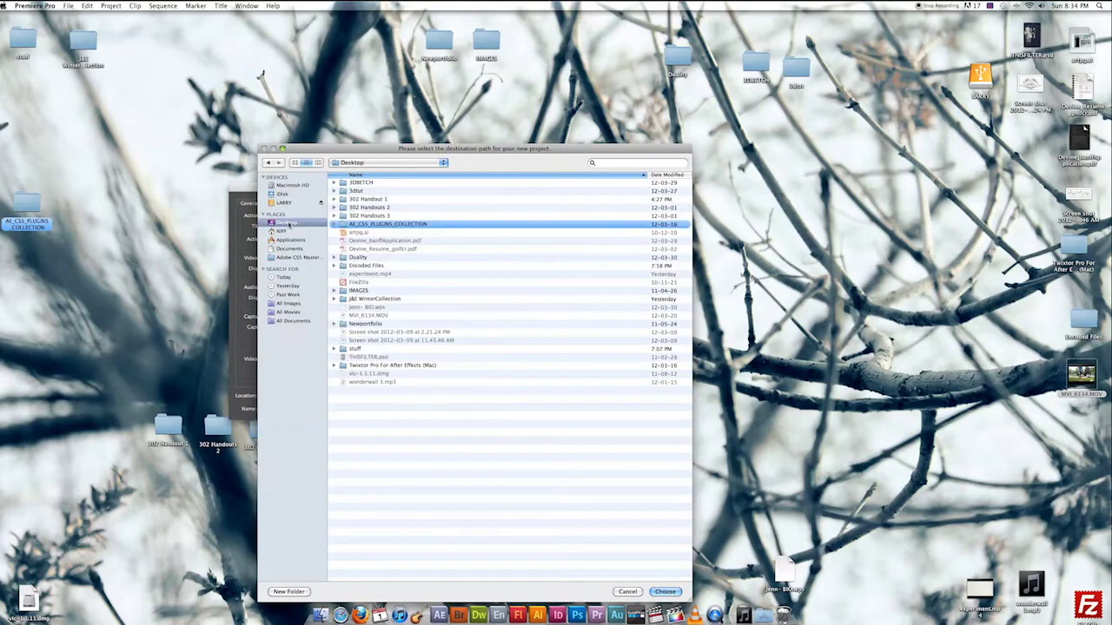
left_click(664, 591)
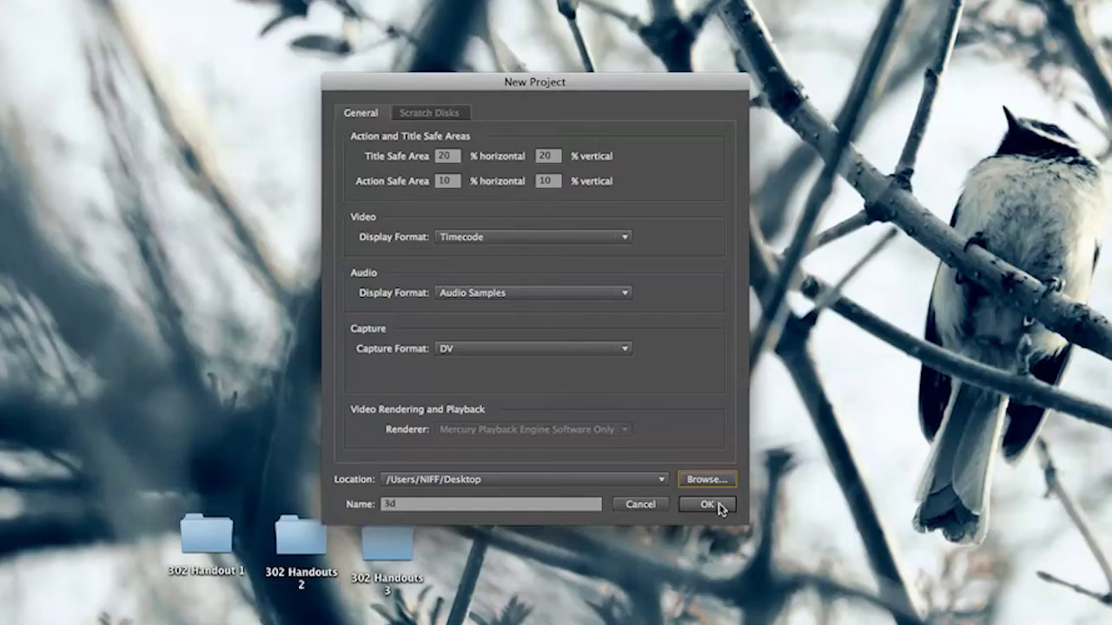
left_click(714, 506)
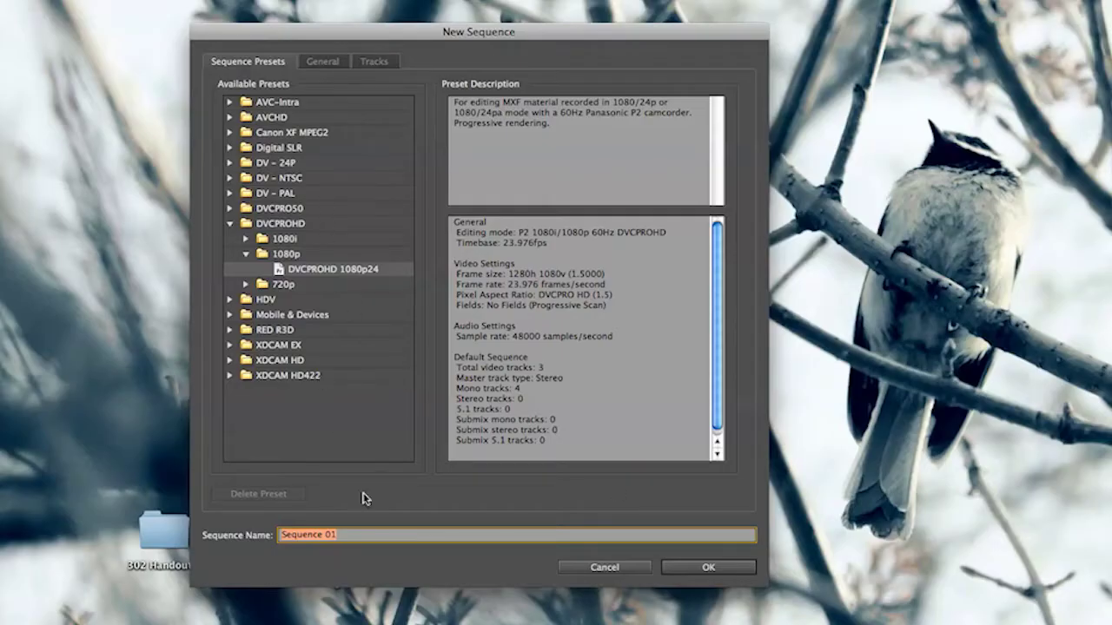
Accept the default Sequence 01, widen the window, and import MVI_6134.MOV into the project.
left_click(708, 568)
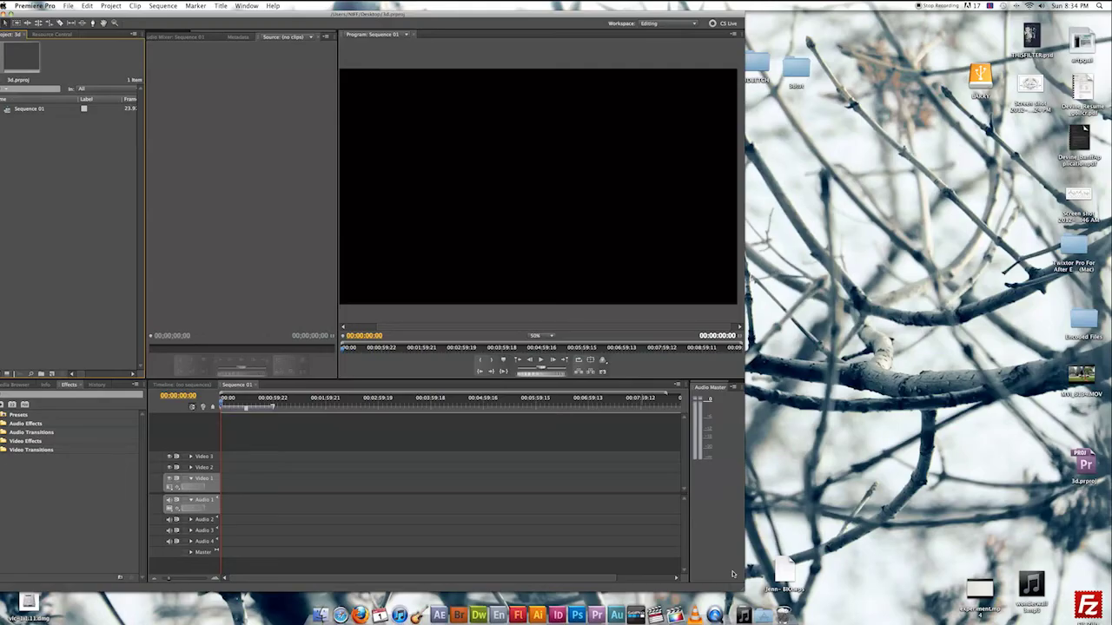
left_click_drag(745, 593, 986, 593)
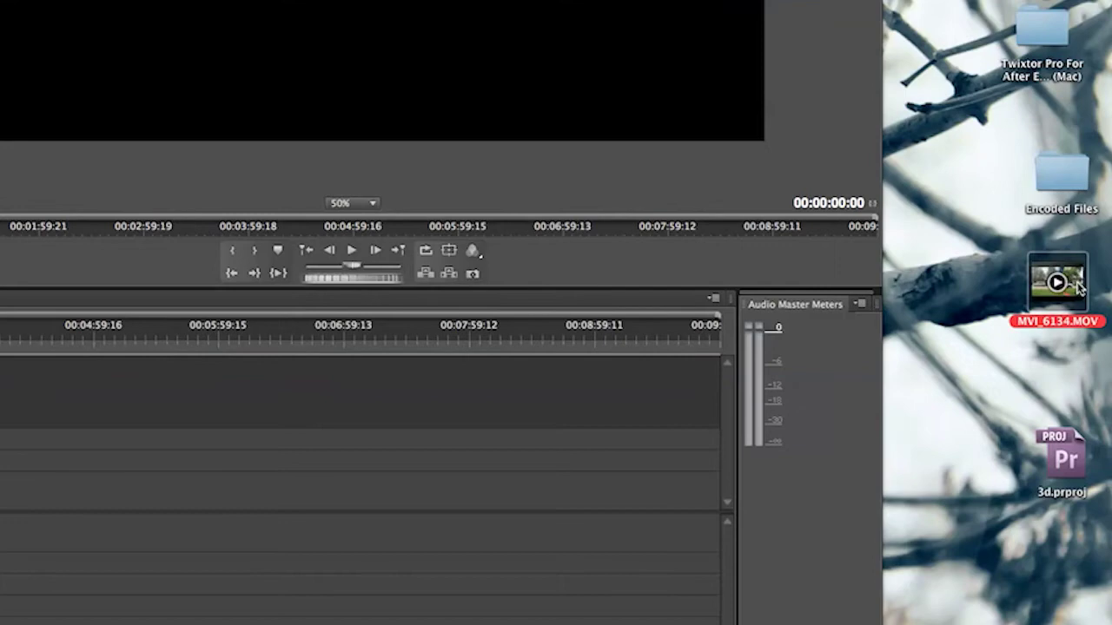
left_click_drag(1080, 381, 856, 328)
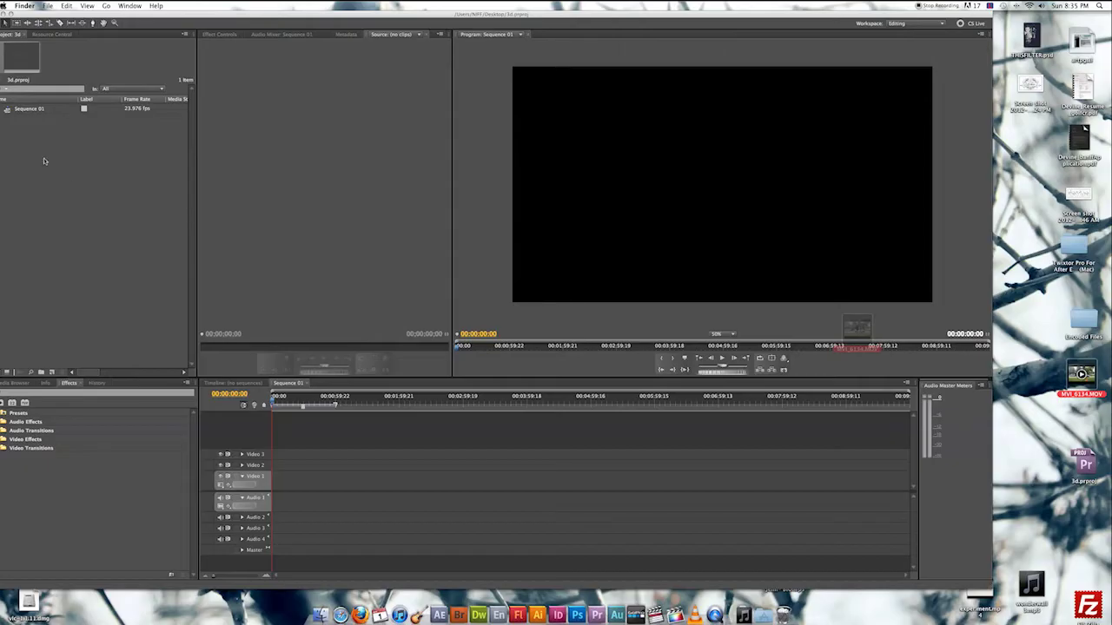
left_click_drag(44, 161, 44, 161)
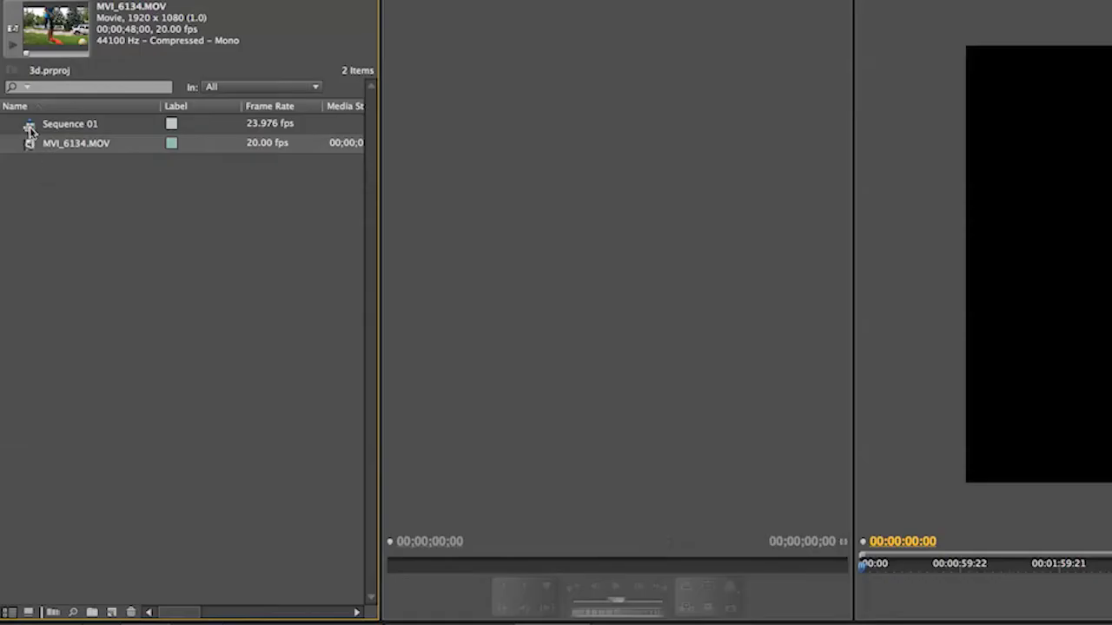
Delete Sequence 01 and set an In point keeping only the last 8 seconds of MVI_6134.MOV.
left_click(9, 110)
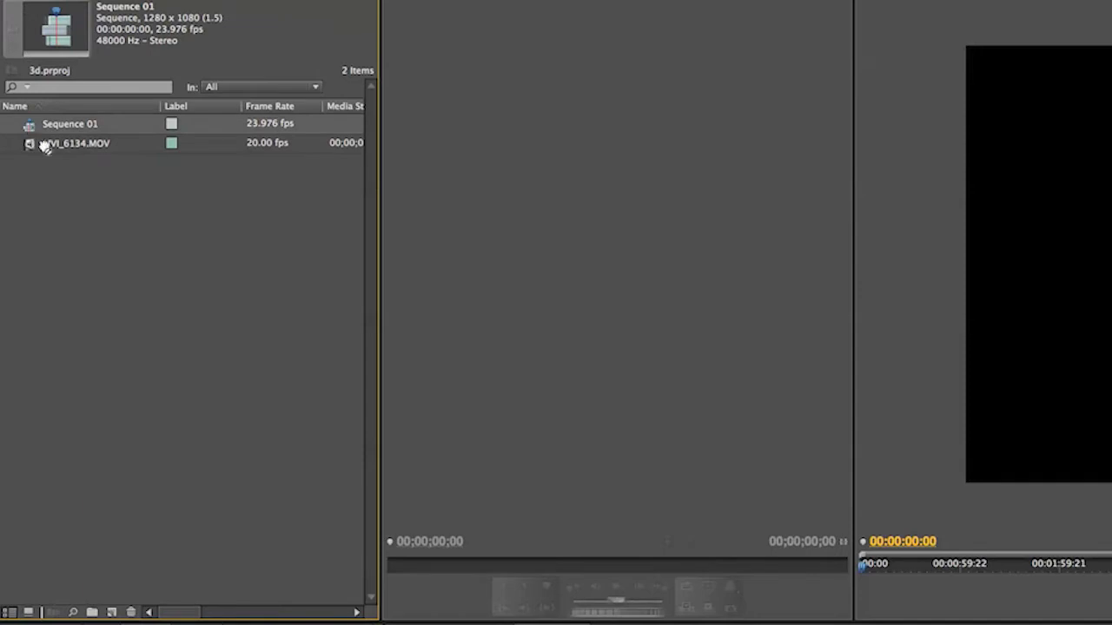
left_click(130, 613)
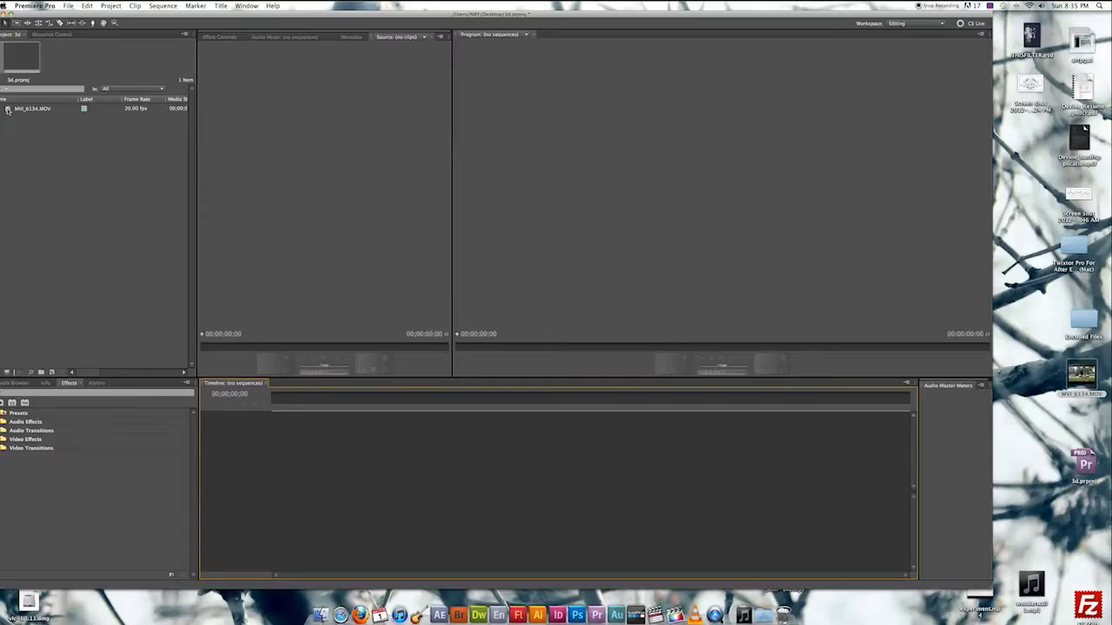
double_click(7, 110)
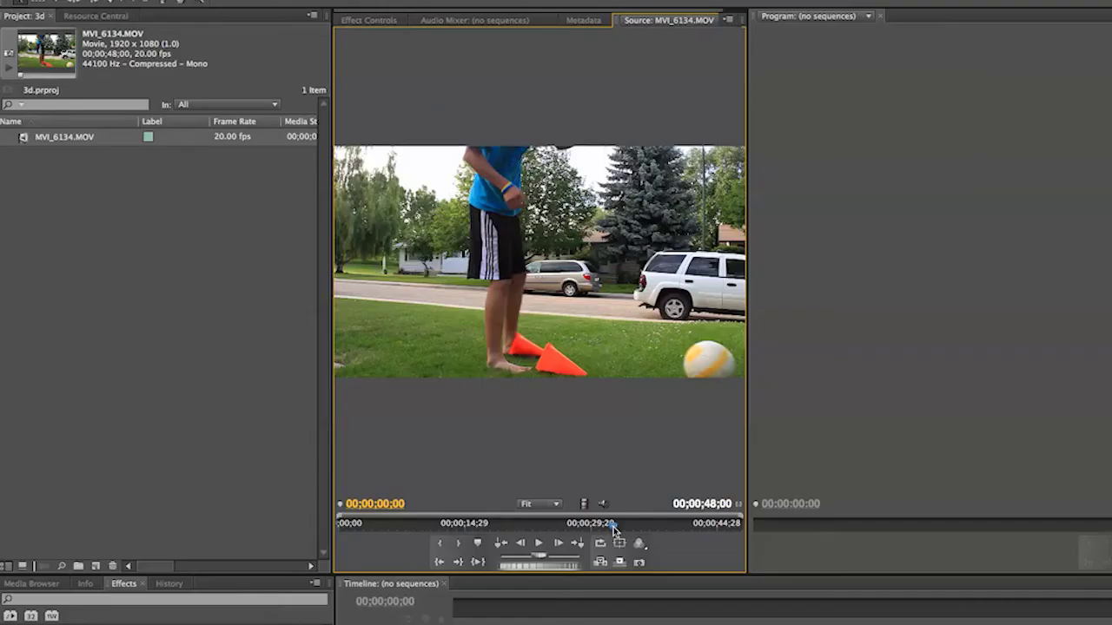
left_click(615, 530)
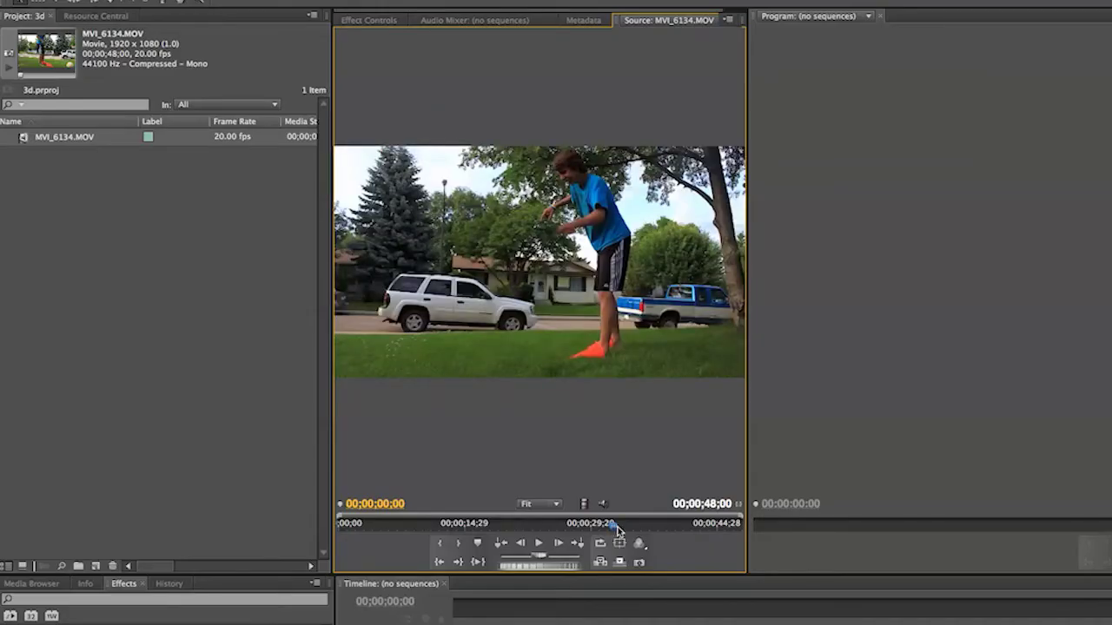
key("Left")
key("Left")
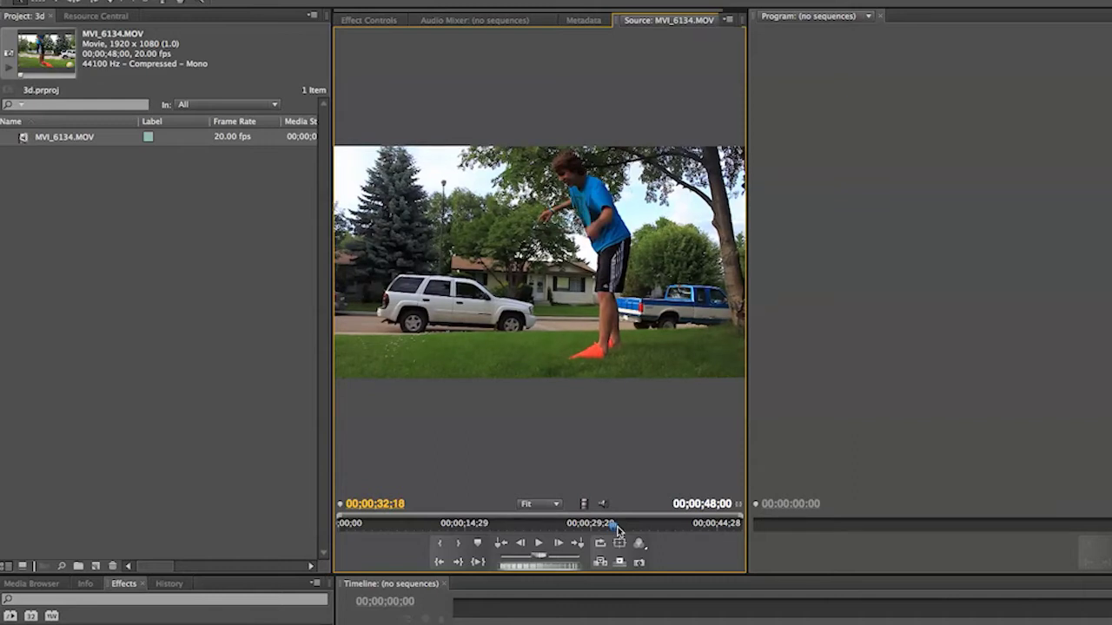
key("space")
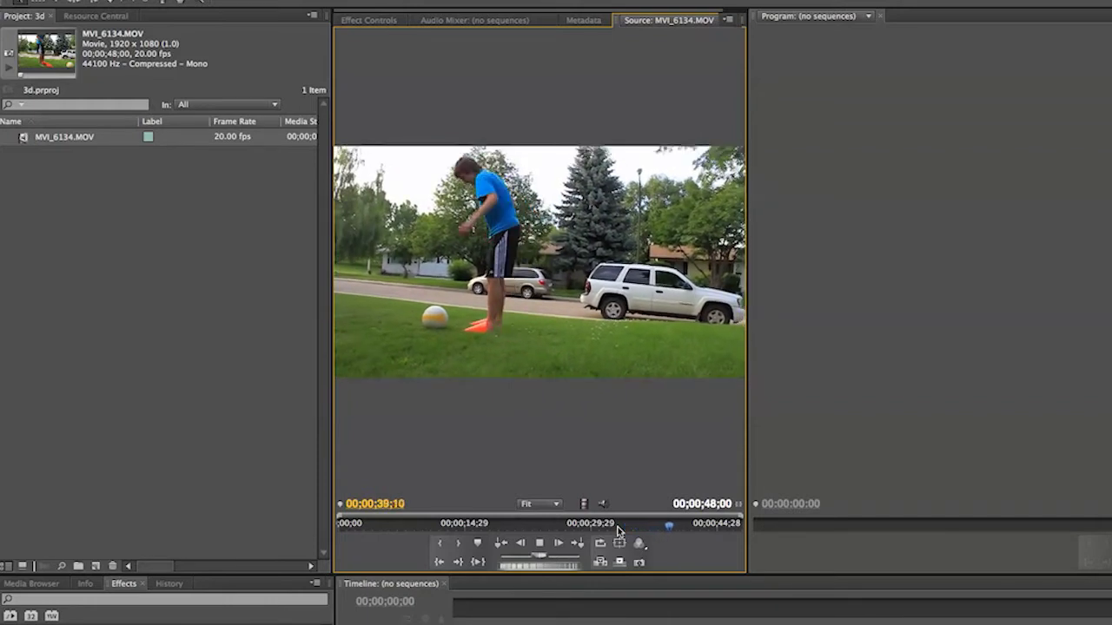
key("i")
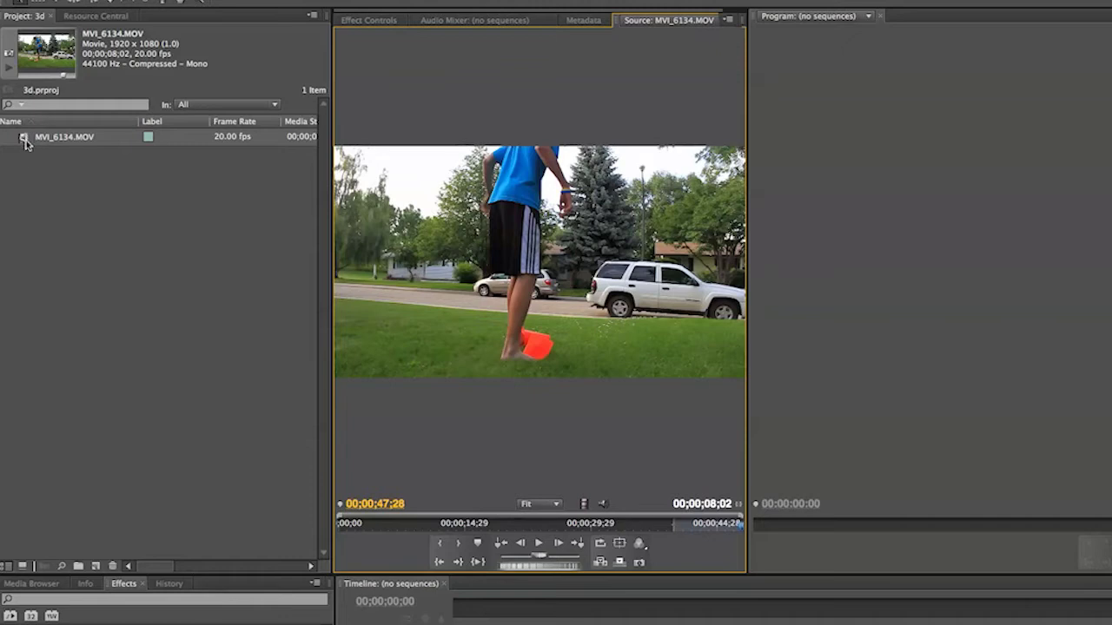
Make a new sequence from the trimmed MVI_6134.MOV clip and zoom the timeline in twice.
left_click(26, 143)
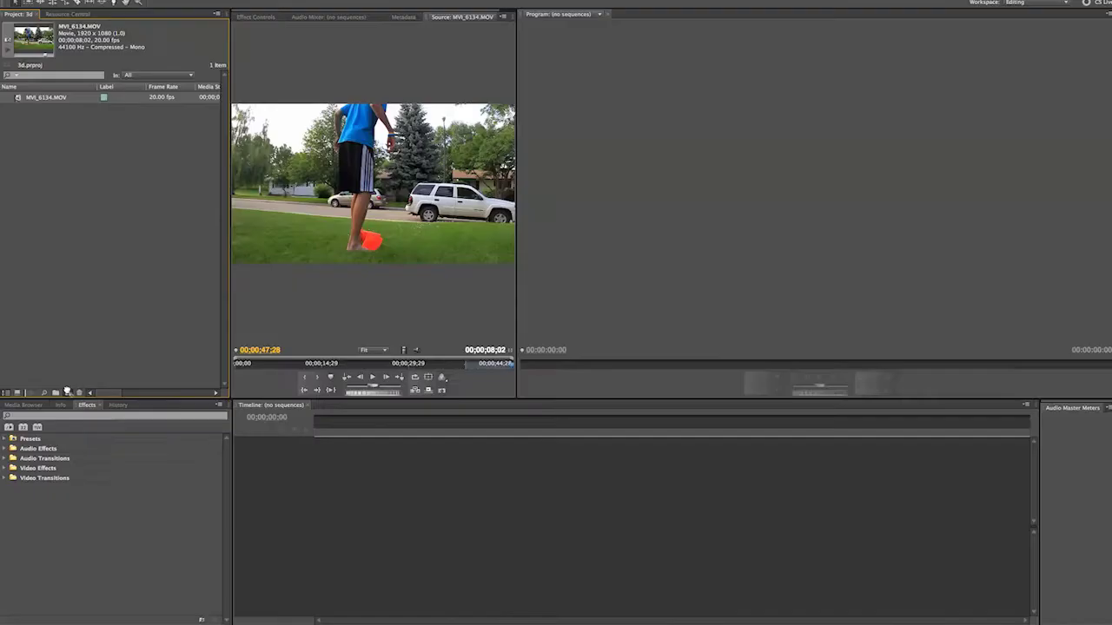
left_click(68, 393)
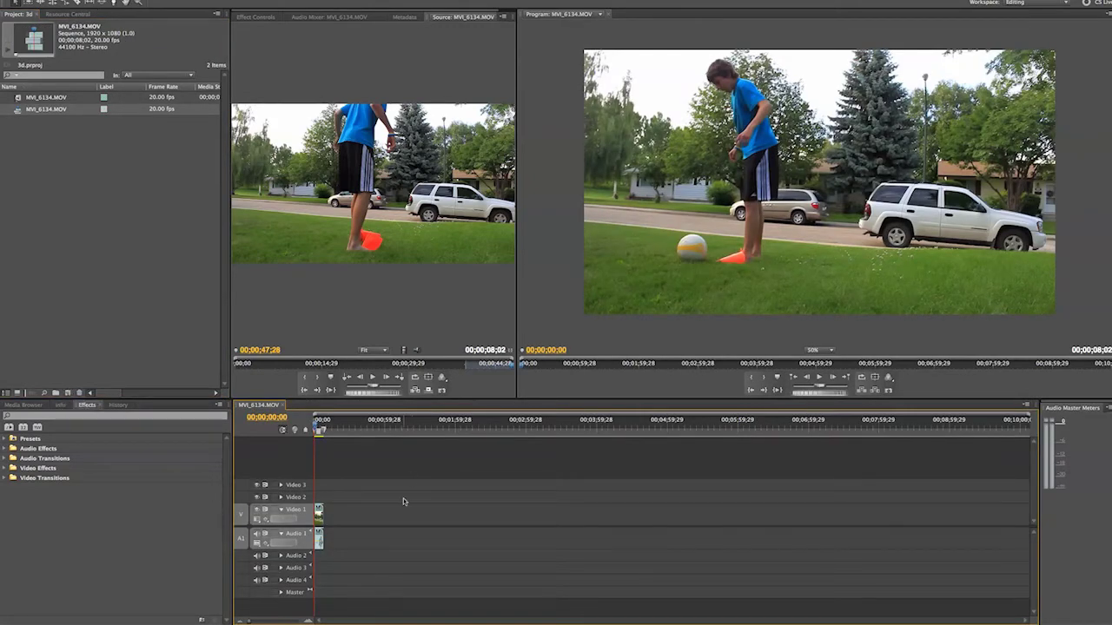
left_click(309, 620)
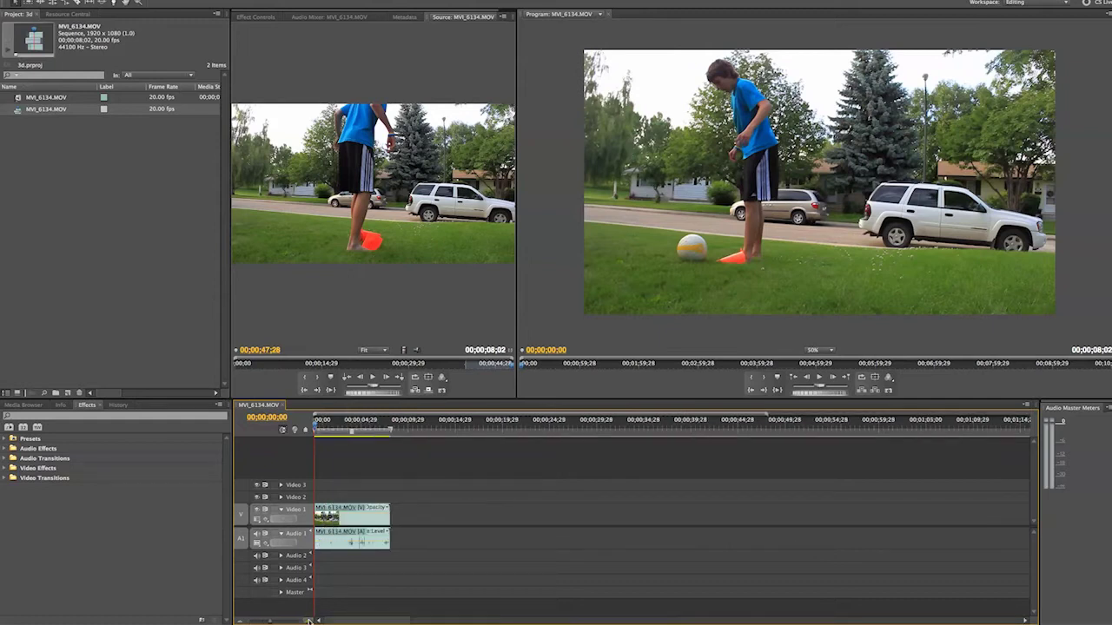
left_click(309, 620)
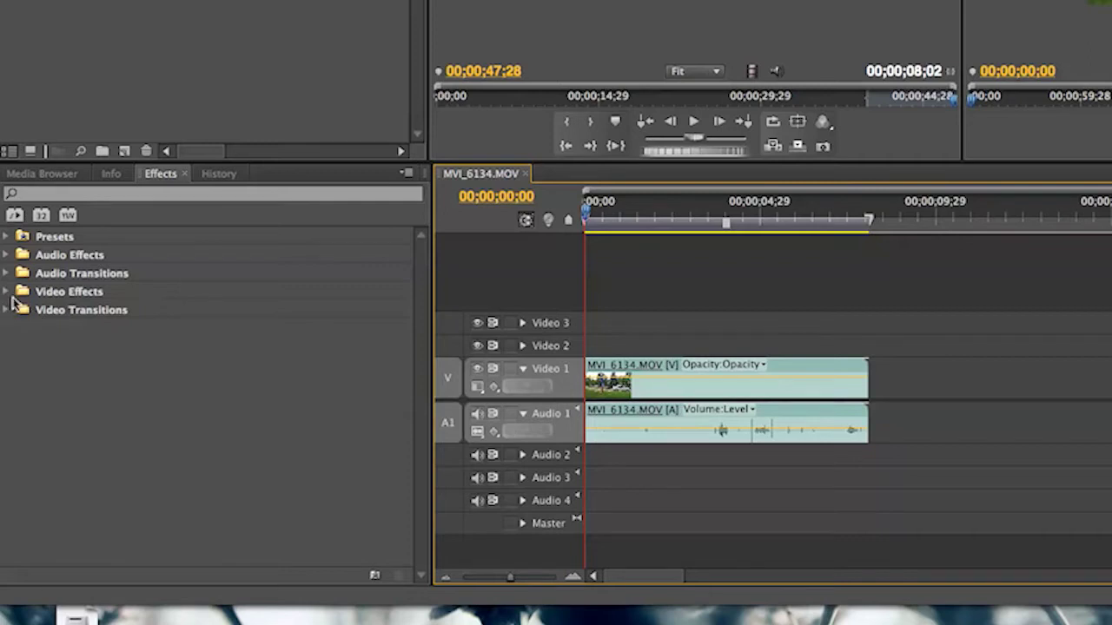
Apply the Color Correction > Channel Mixer effect to the MVI_6134.MOV clip on Video 1.
left_click(3, 469)
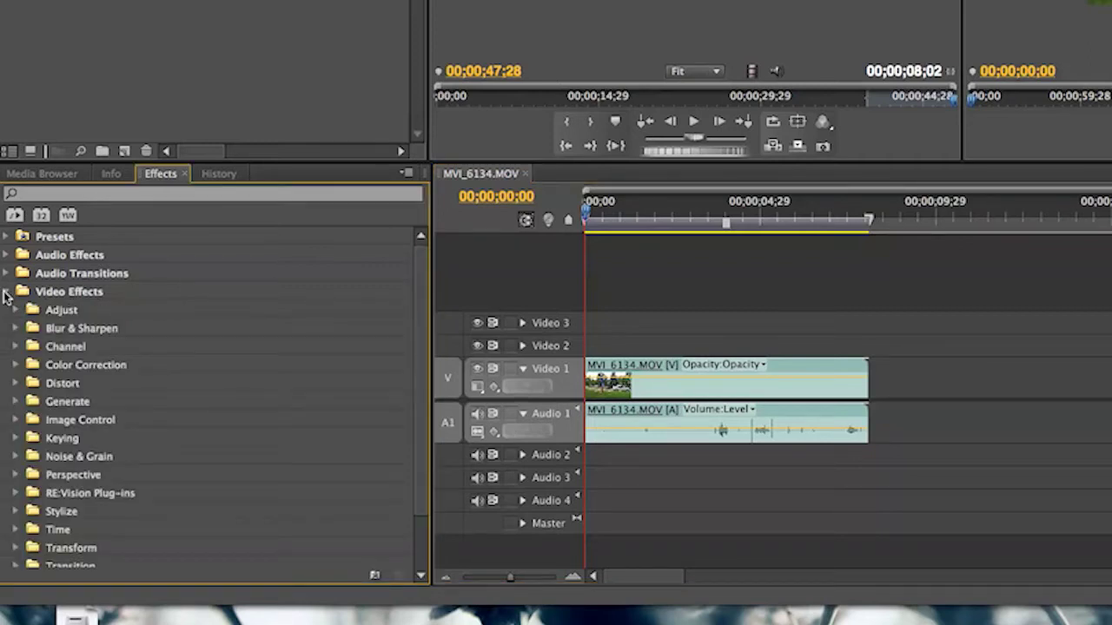
left_click(15, 365)
scroll(15, 369, "down", 3)
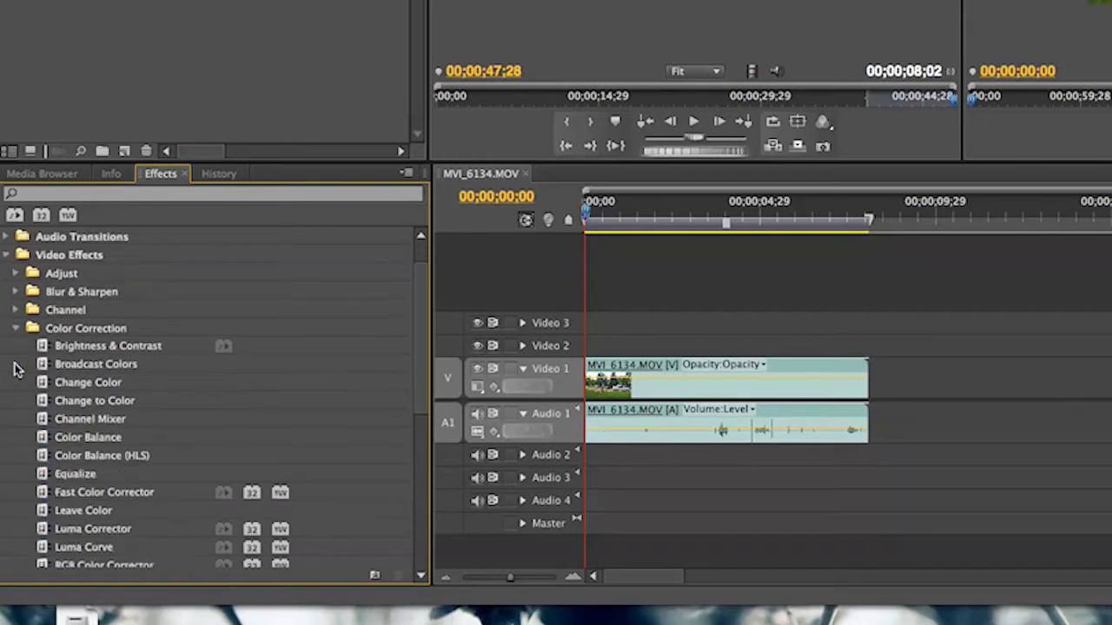
left_click(40, 402)
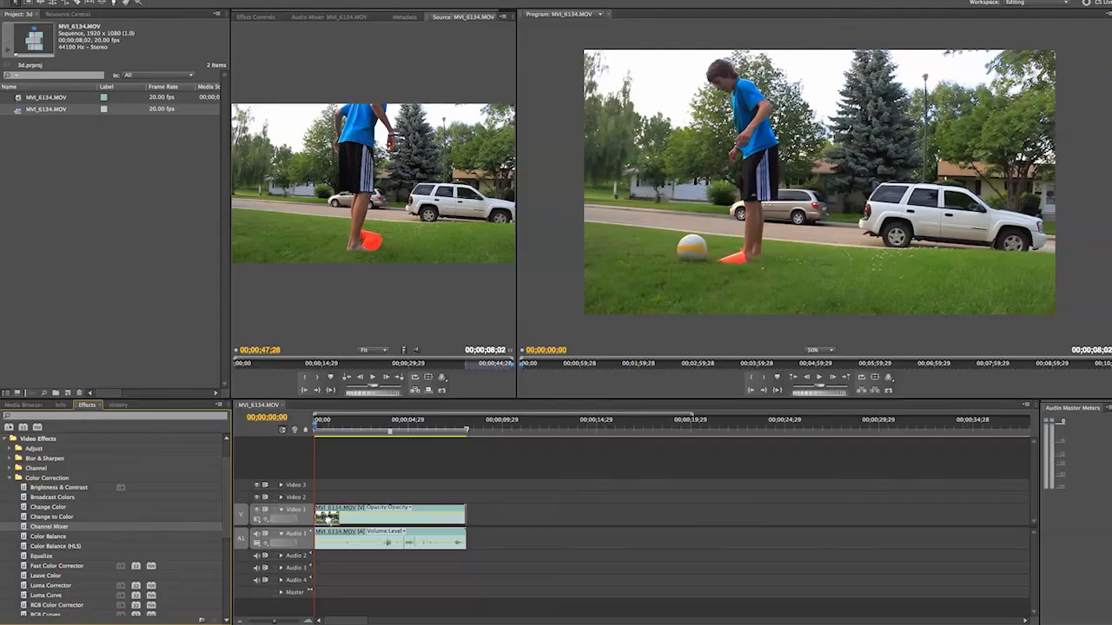
left_click_drag(327, 519, 319, 521)
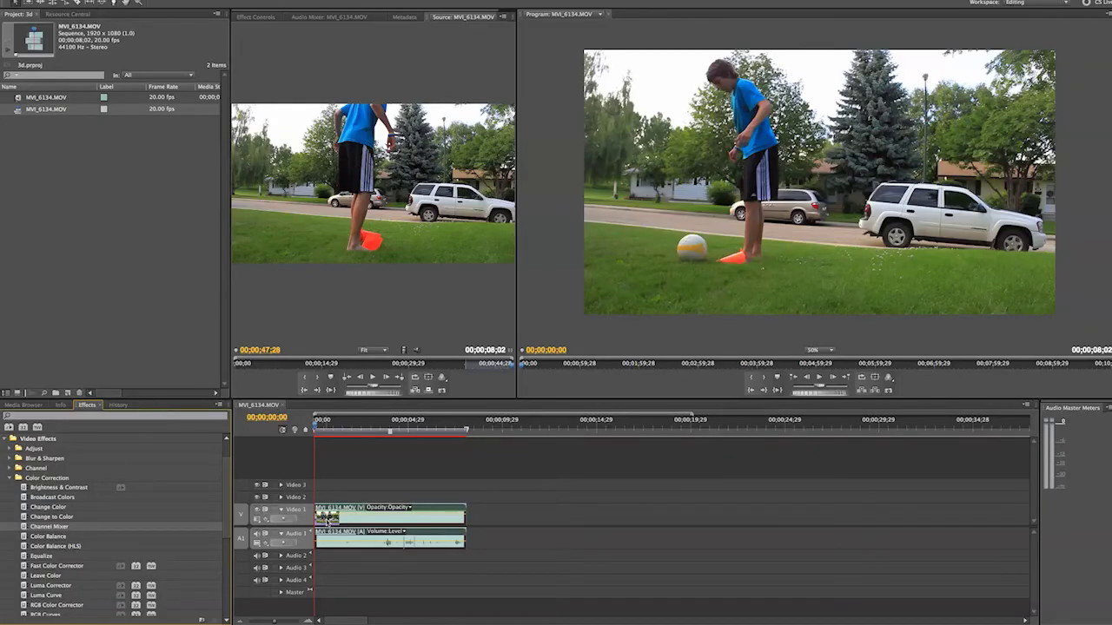
left_click(261, 17)
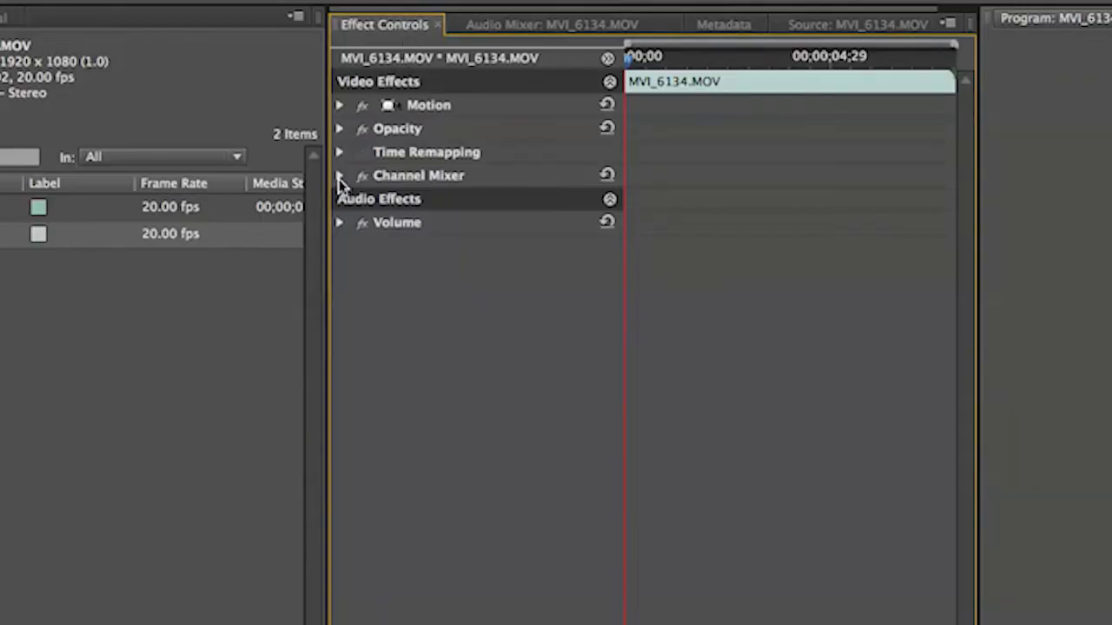
Expand Channel Mixer in Effect Controls to show its Red-Red through Monochrome parameters.
left_click(339, 177)
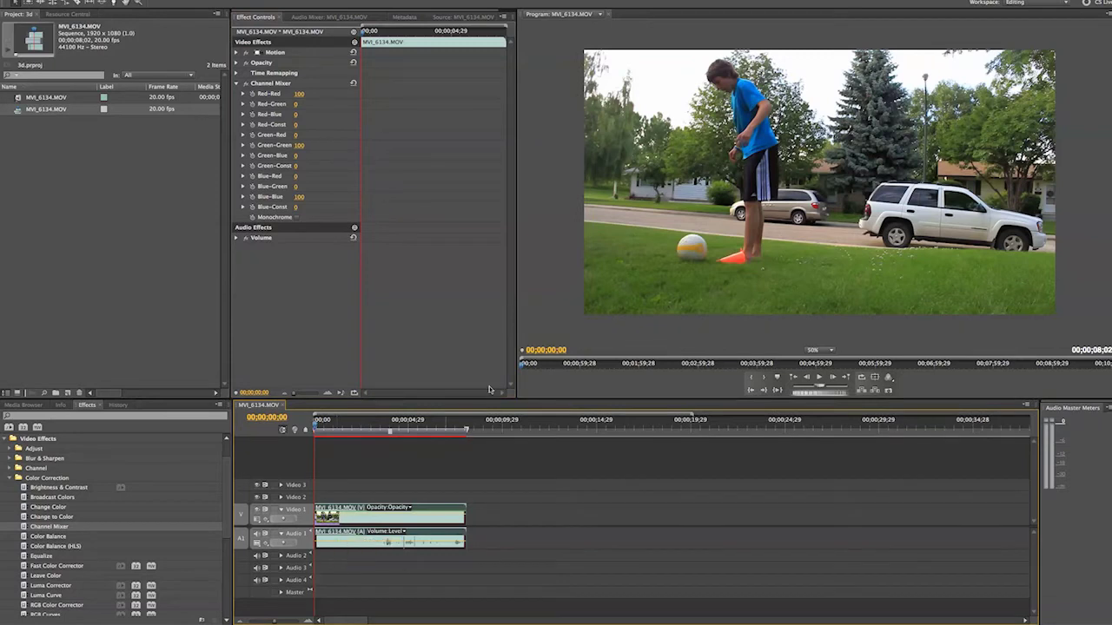
Paste a second copy of MVI_6134.MOV after the first, making the sequence 00;00;16;23 long.
left_click(478, 425)
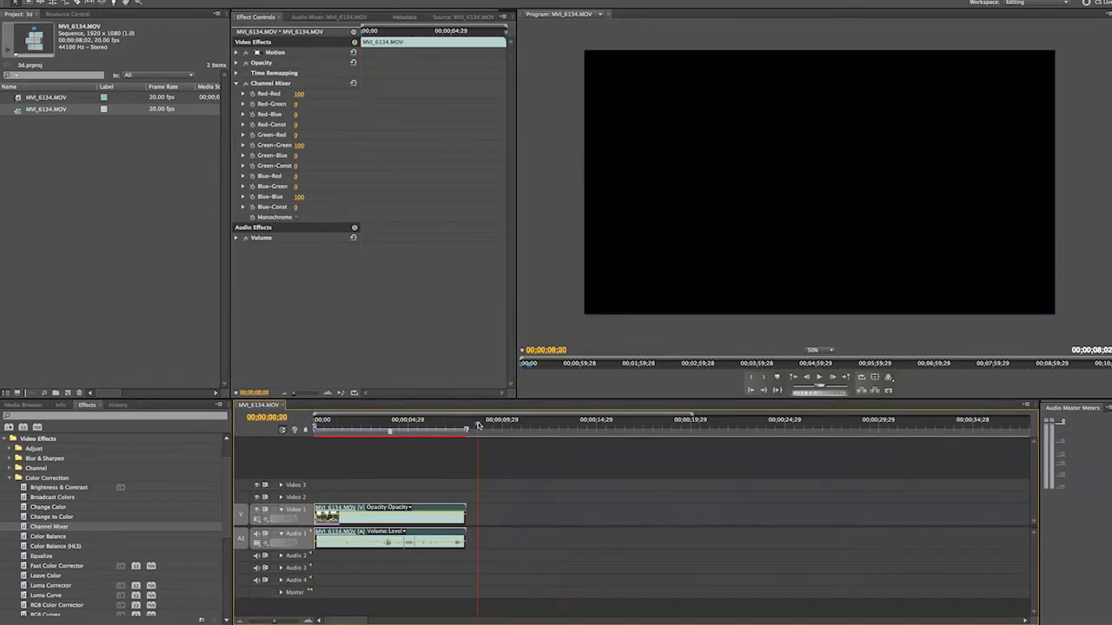
key("ctrl+v")
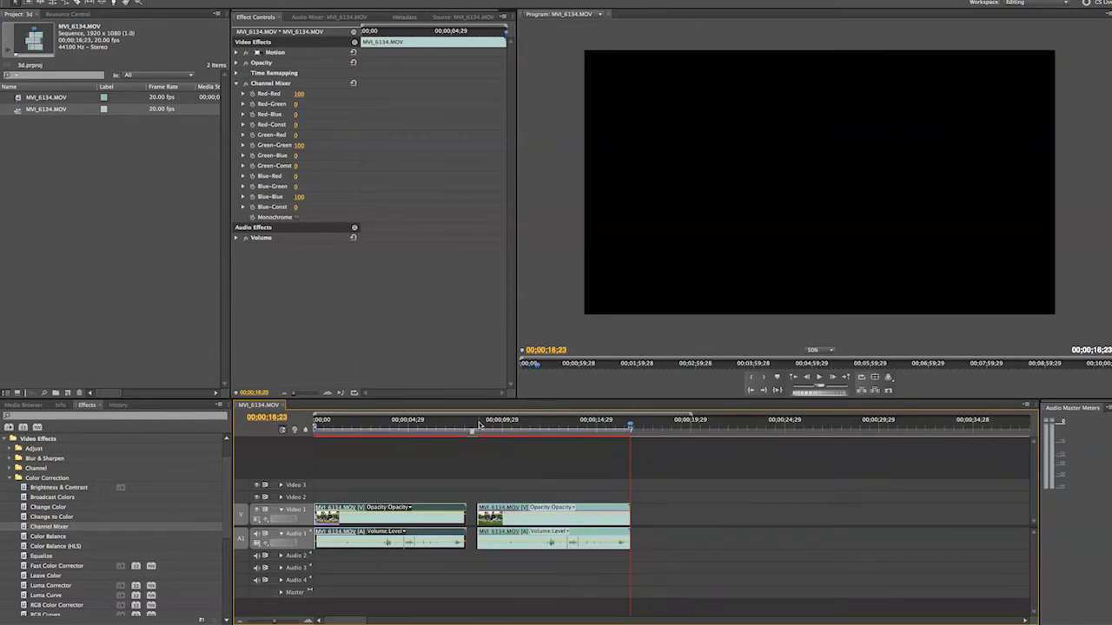
left_click(494, 514)
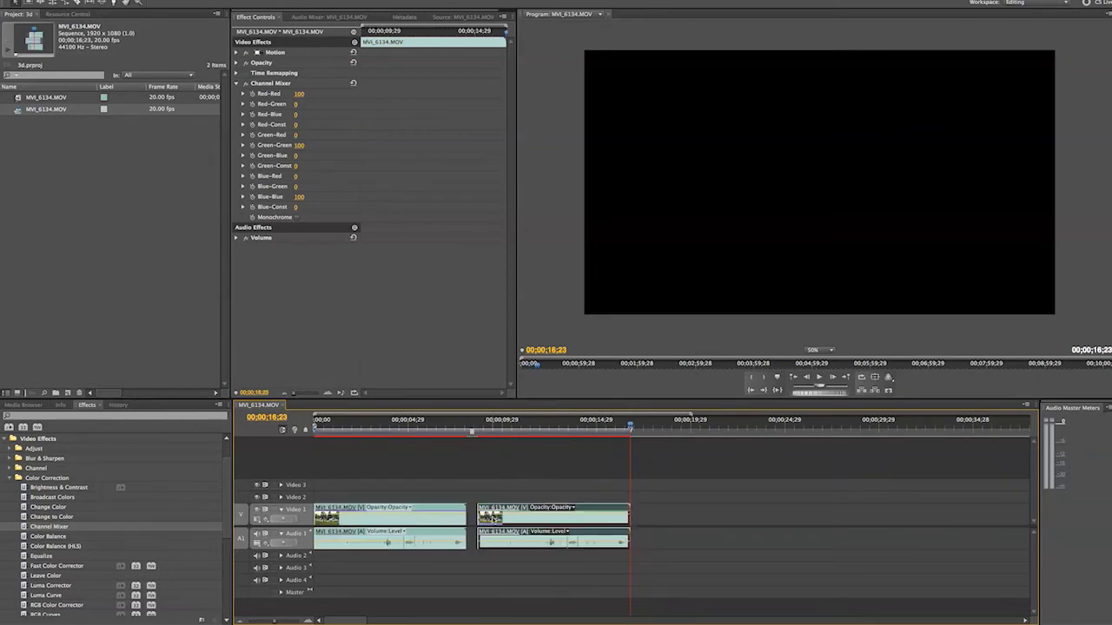
left_click(538, 424)
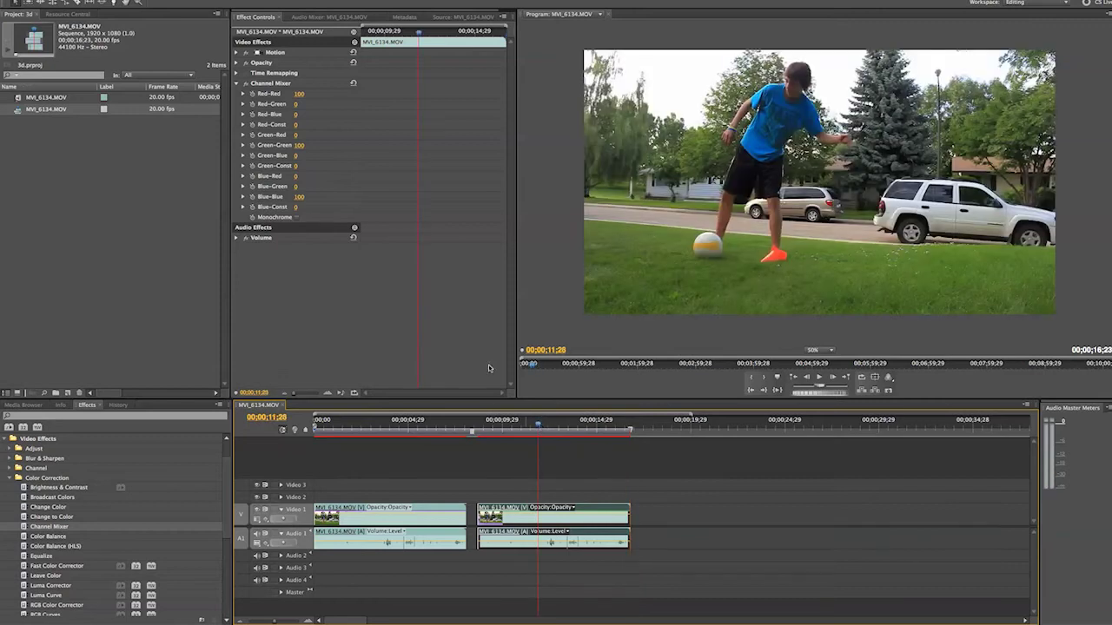
Set the first clip's Channel Mixer Green-Green and Blue-Blue to 0, leaving it red.
left_click(414, 425)
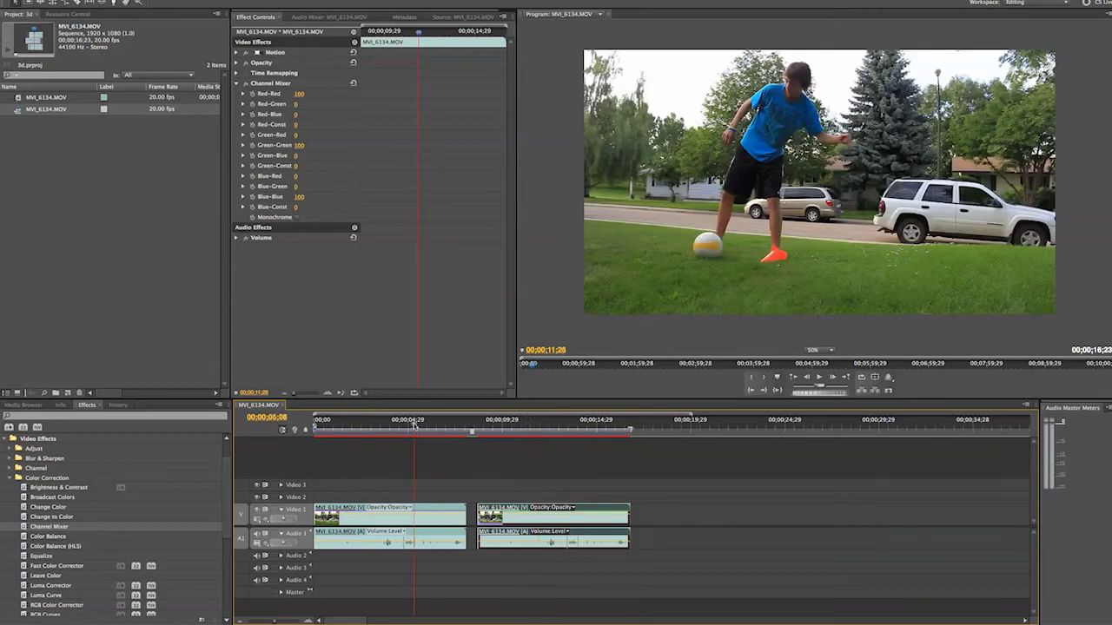
left_click(441, 524)
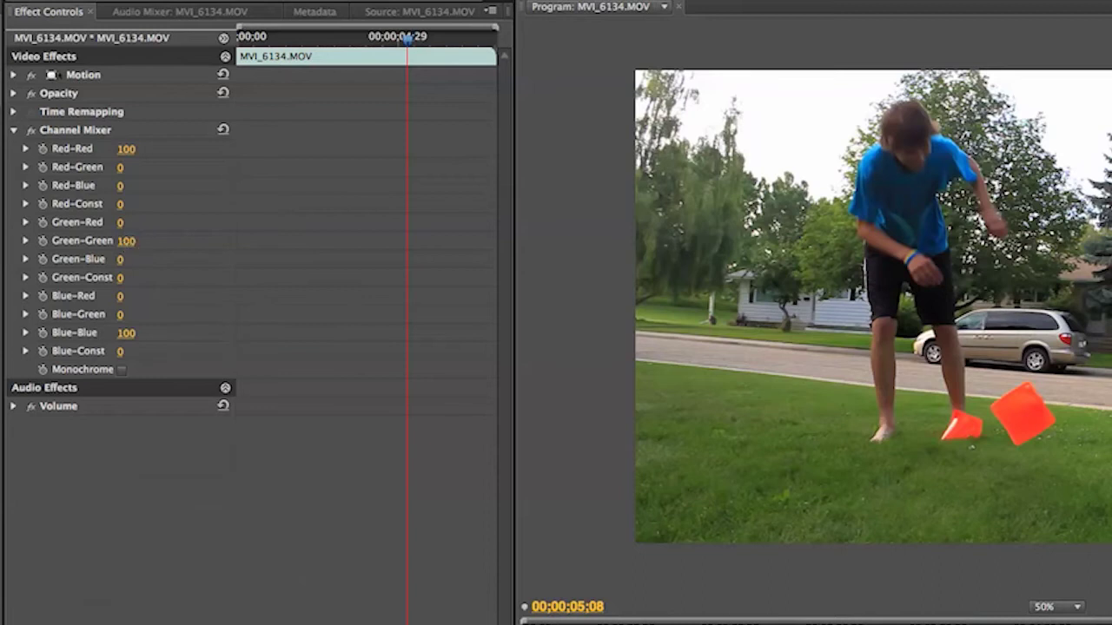
left_click(126, 241)
type("0")
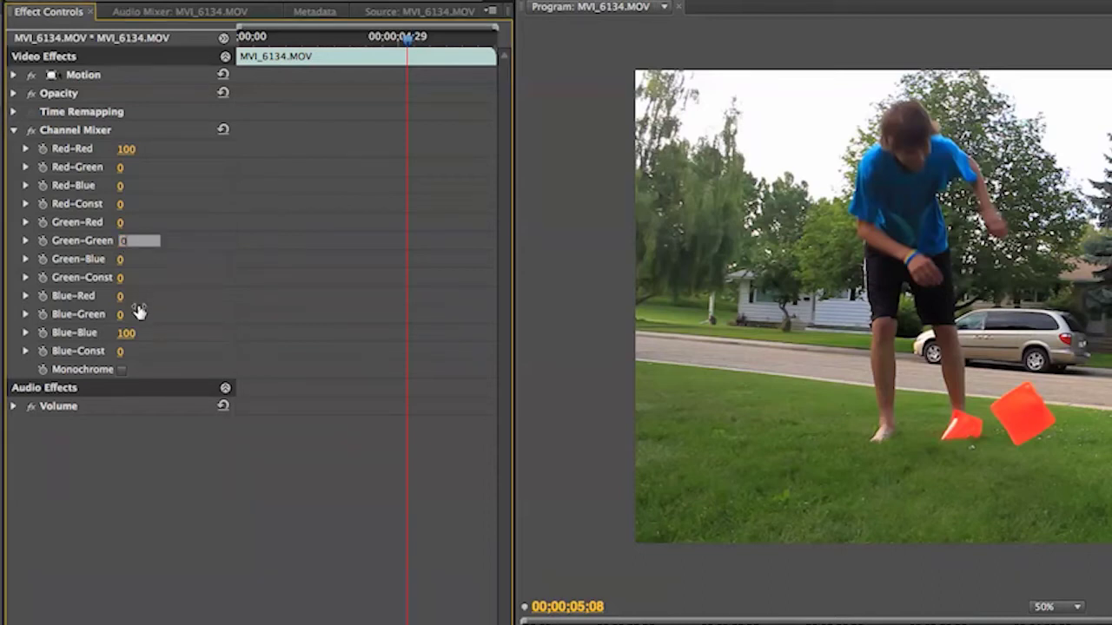
key("Return")
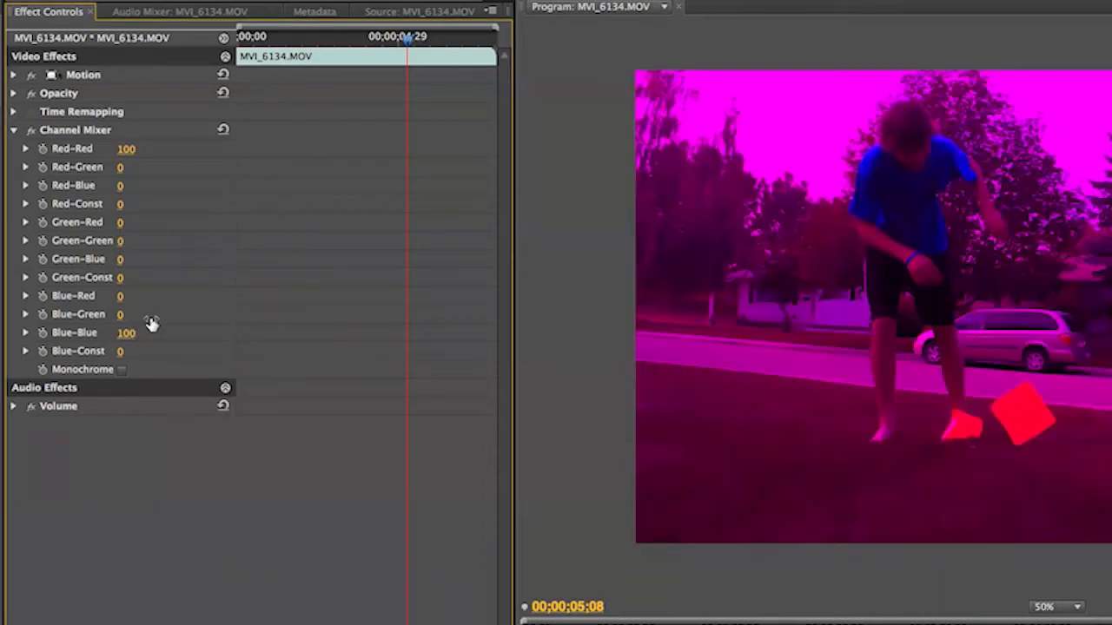
left_click(128, 333)
type("0")
key("Return")
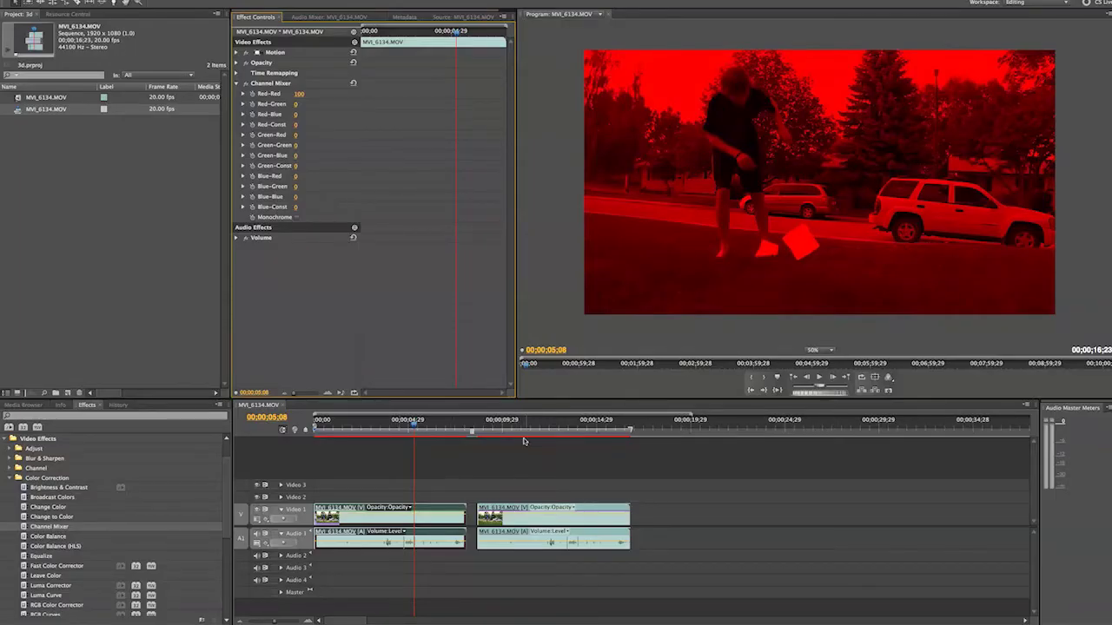
Set the second clip's Channel Mixer Red-Red to 0 for cyan and move it up to Video 2.
left_click(522, 435)
left_click(528, 521)
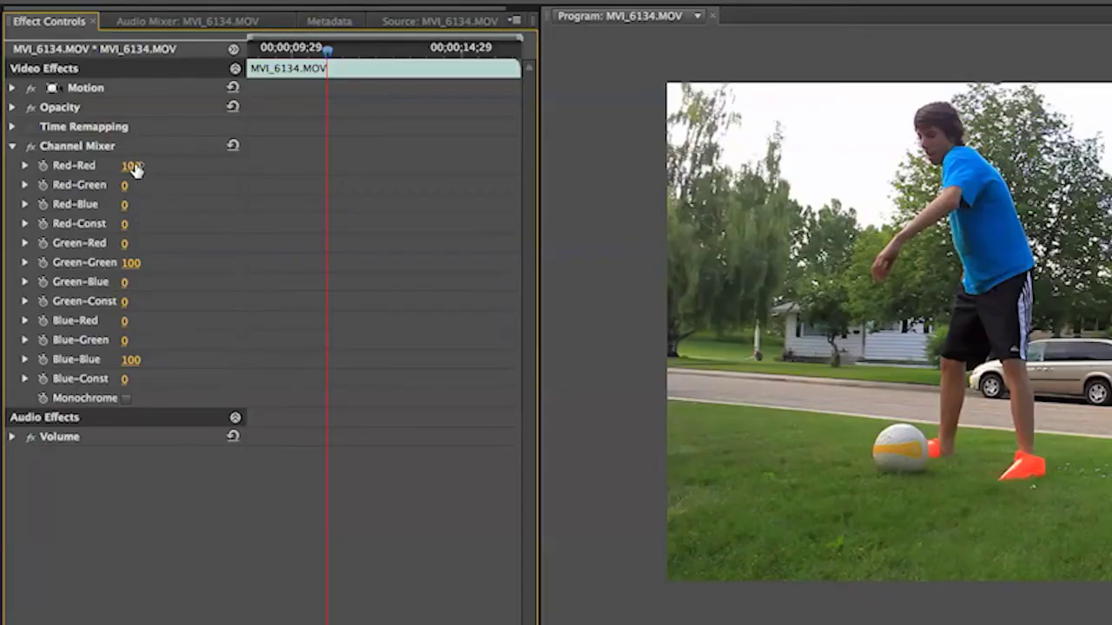
left_click(299, 94)
type("0")
key("Return")
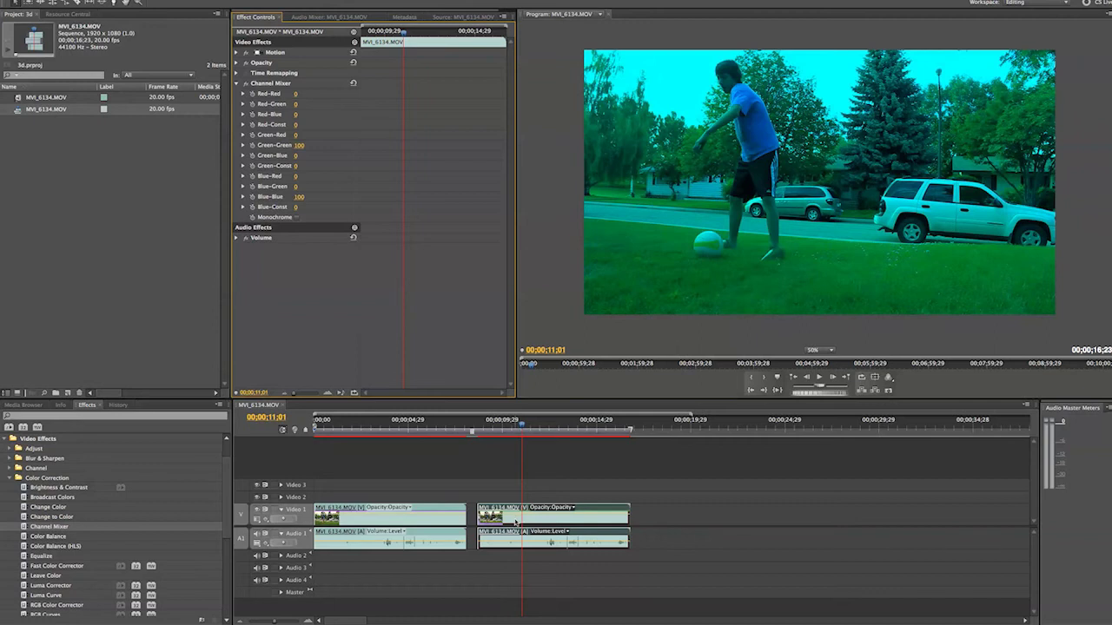
left_click_drag(514, 522, 459, 498)
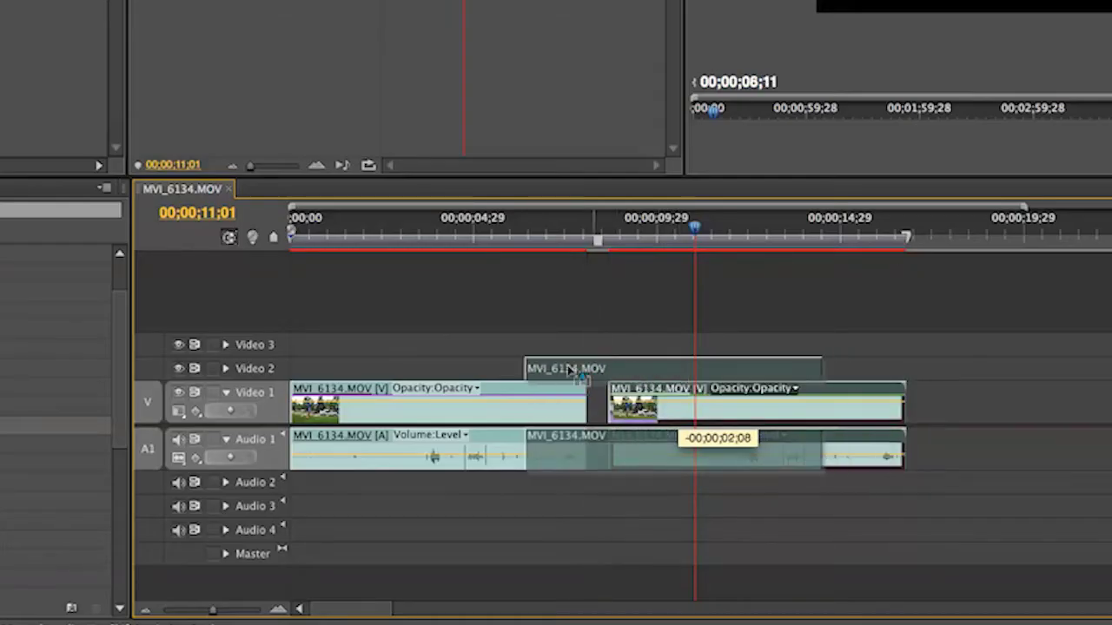
Align the cyan clip to 00;00 on Video 2 and set its Opacity blend mode to Screen.
left_click_drag(570, 371, 358, 372)
key("space")
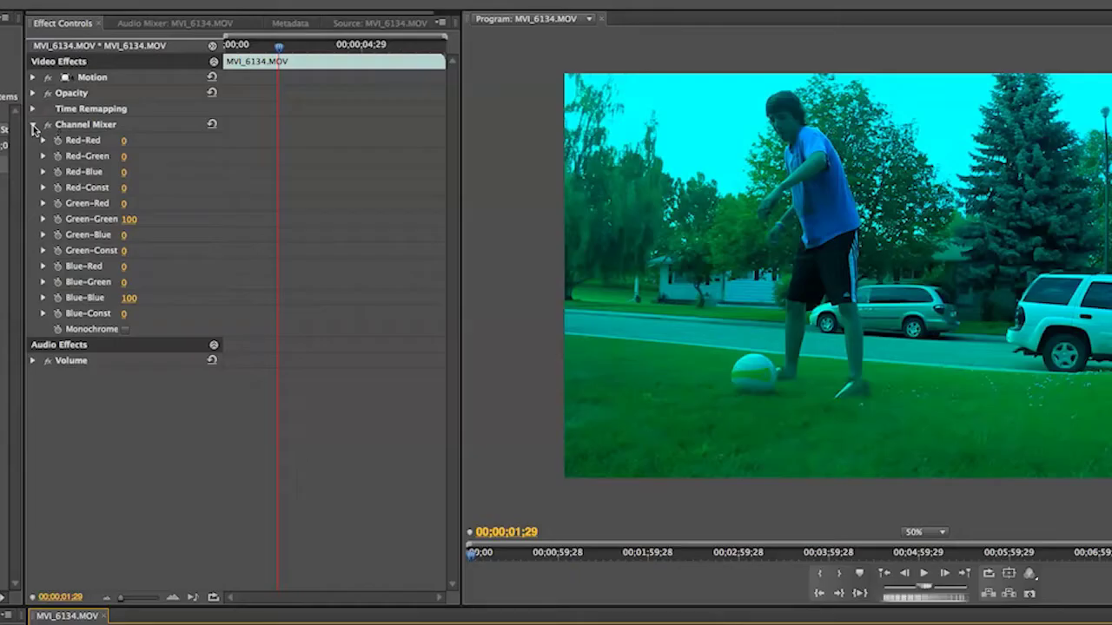
left_click(235, 82)
left_click(235, 63)
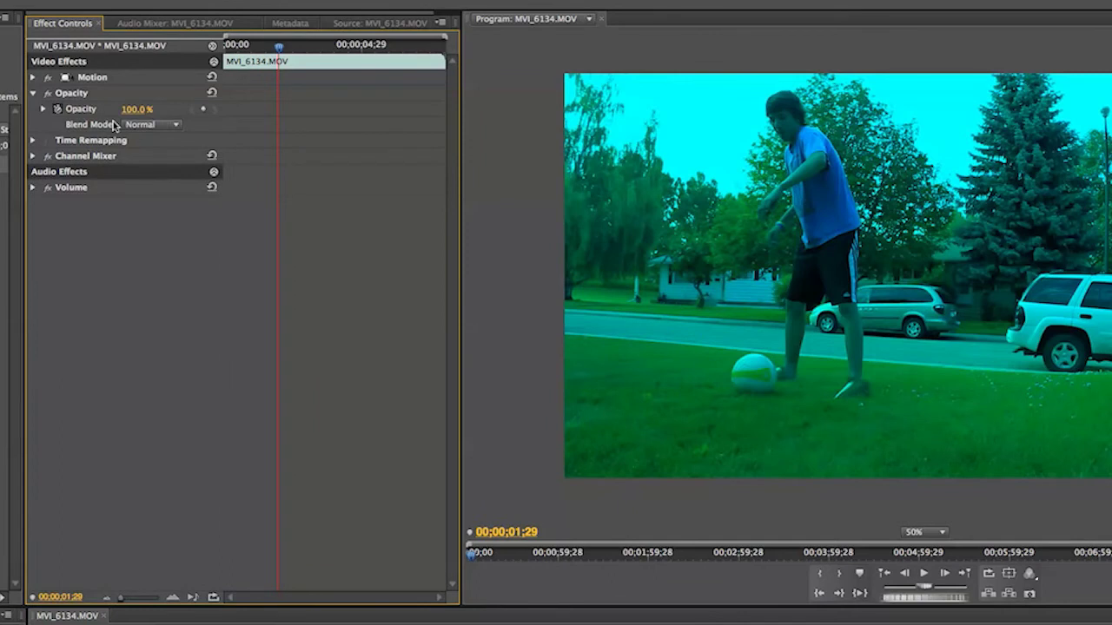
left_click(143, 126)
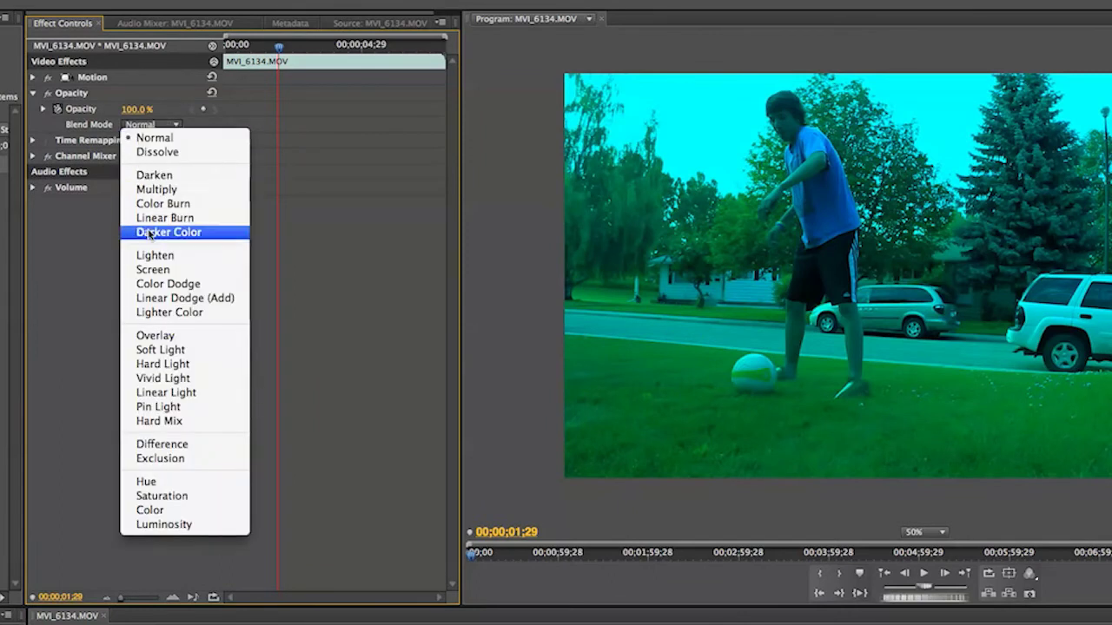
left_click(151, 271)
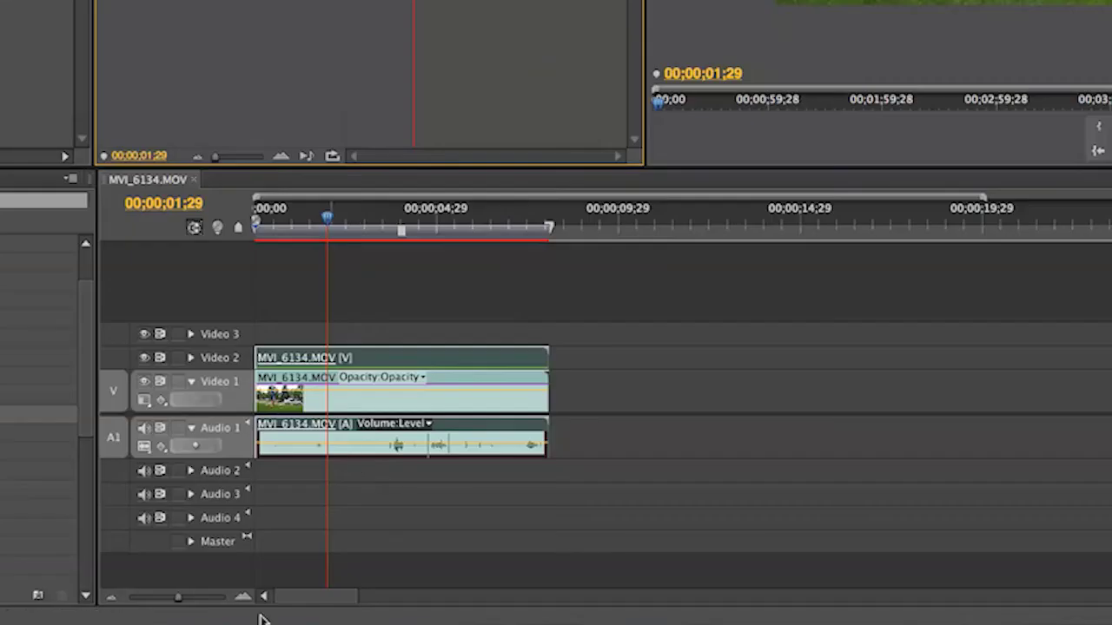
Move the cyan Video 2 clip one frame later so it starts at 00;00;00;01.
left_click(247, 598)
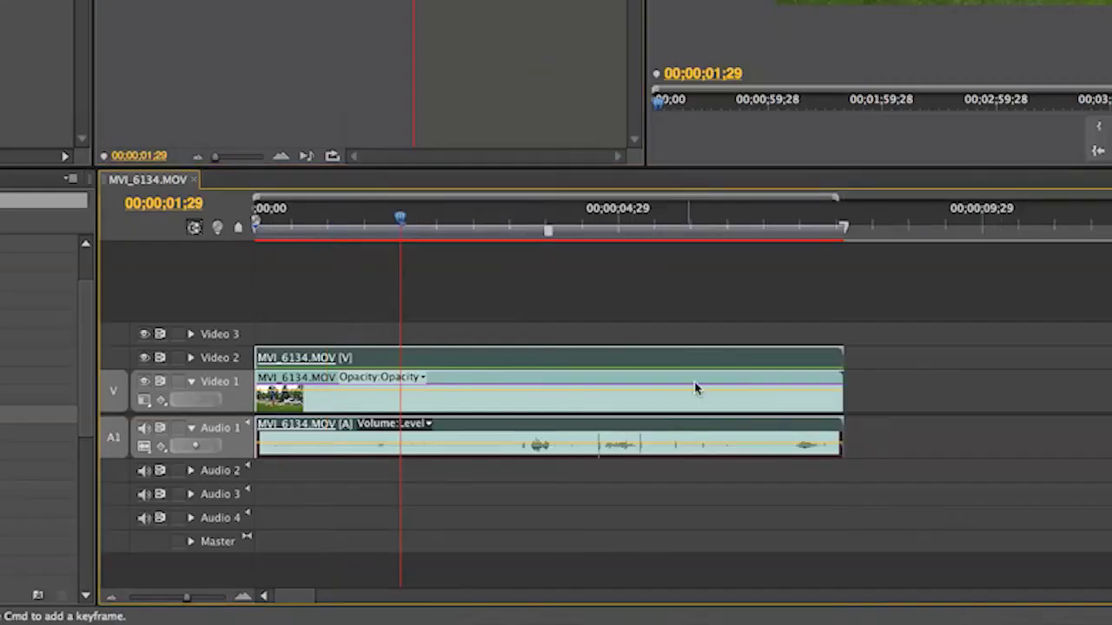
left_click_drag(831, 217, 845, 218)
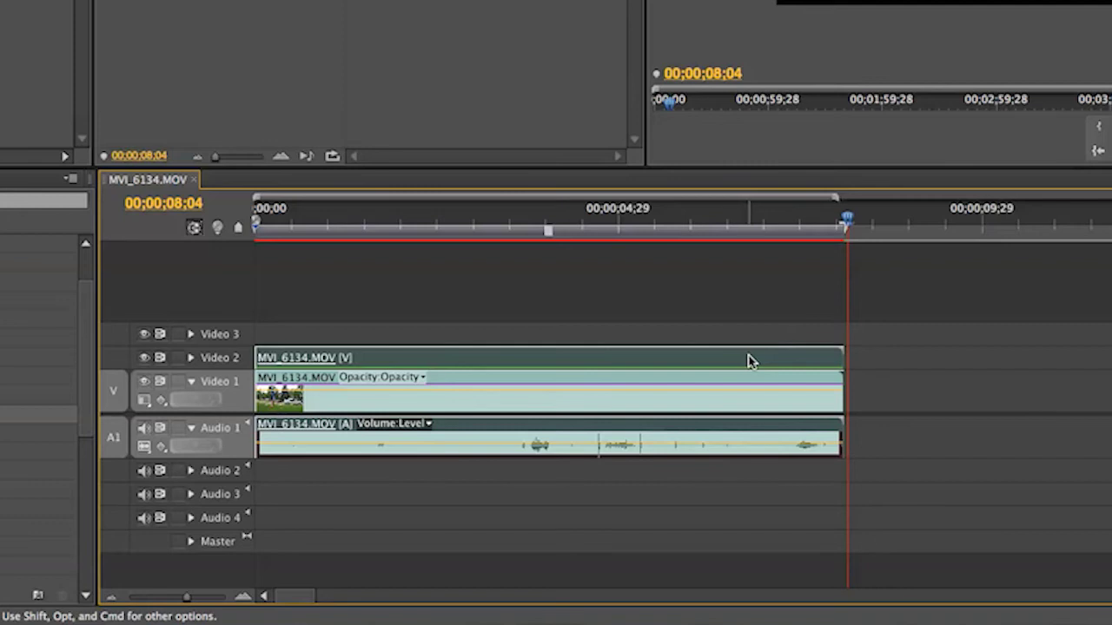
left_click_drag(749, 361, 752, 362)
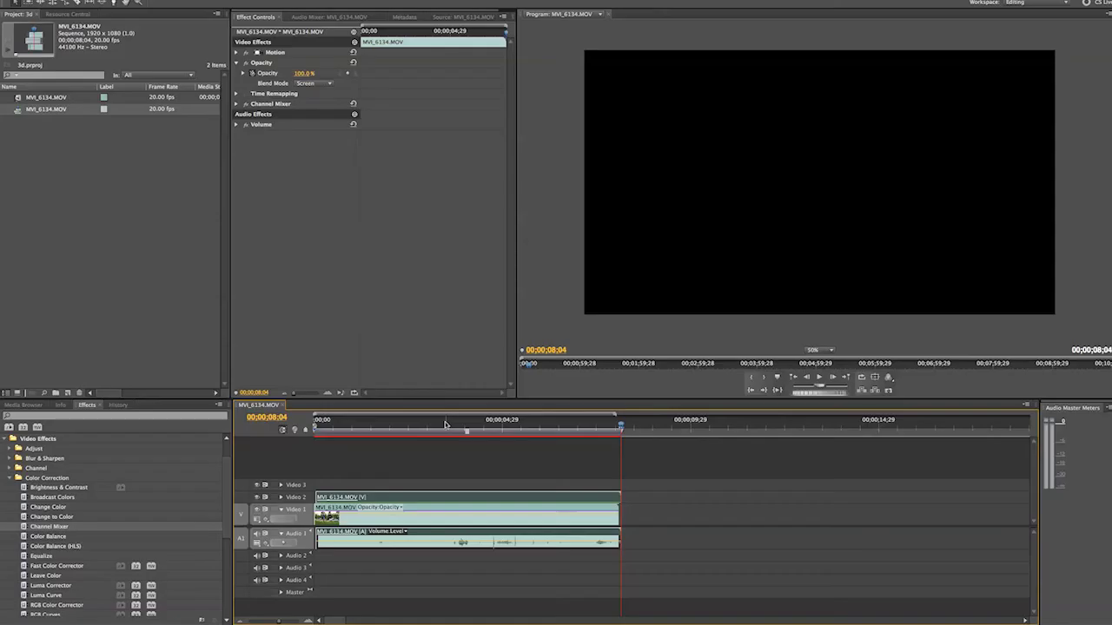
Scrub the preview from about 3 seconds to check the 3D effect.
left_click(506, 217)
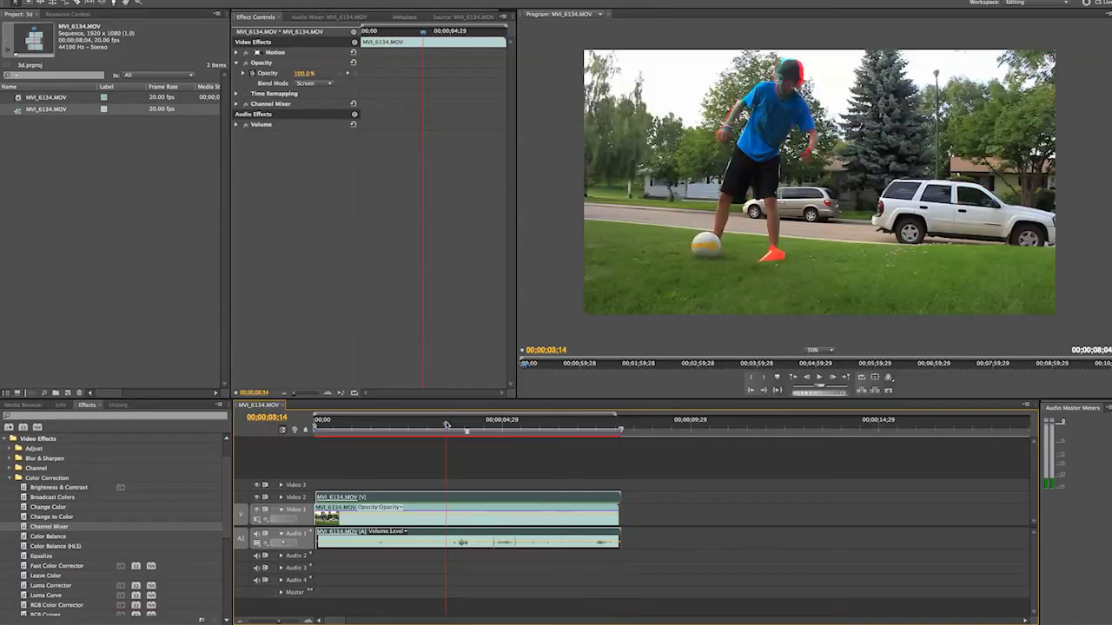
left_click_drag(446, 424, 510, 436)
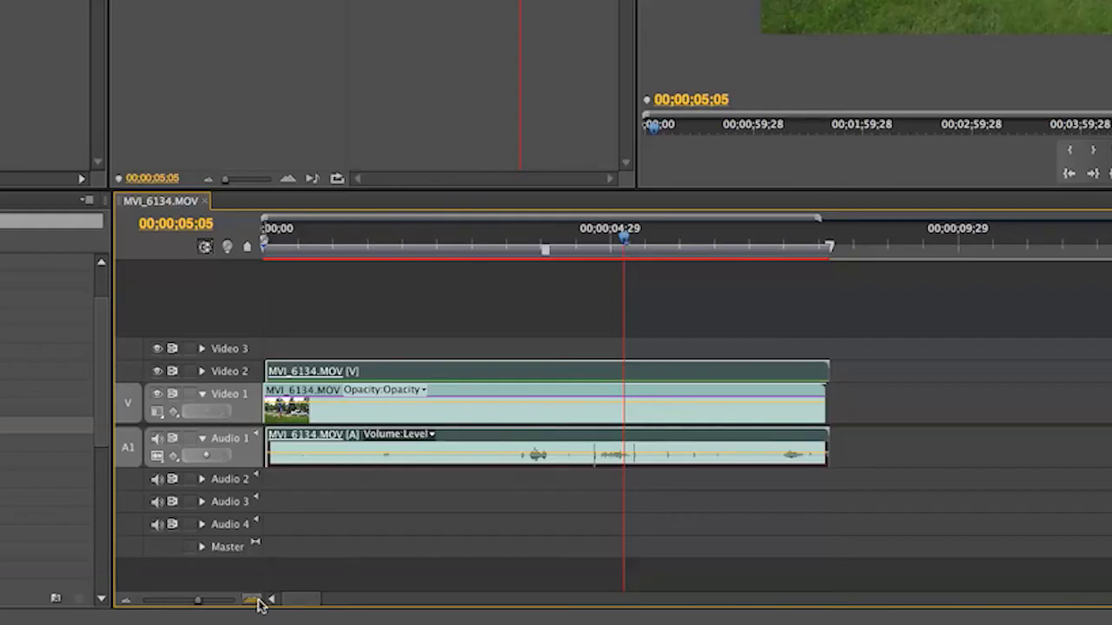
left_click_drag(314, 621, 393, 571)
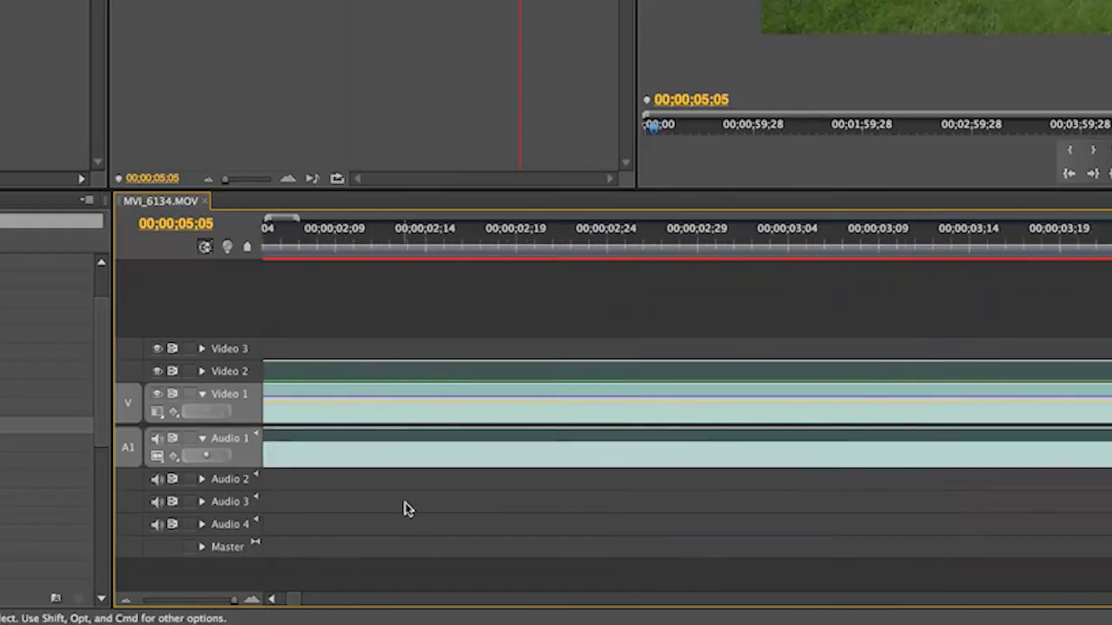
Razor-cut the cyan Video 2 clip and its audio where the red Video 1 clip ends.
scroll(405, 509, "up", 5)
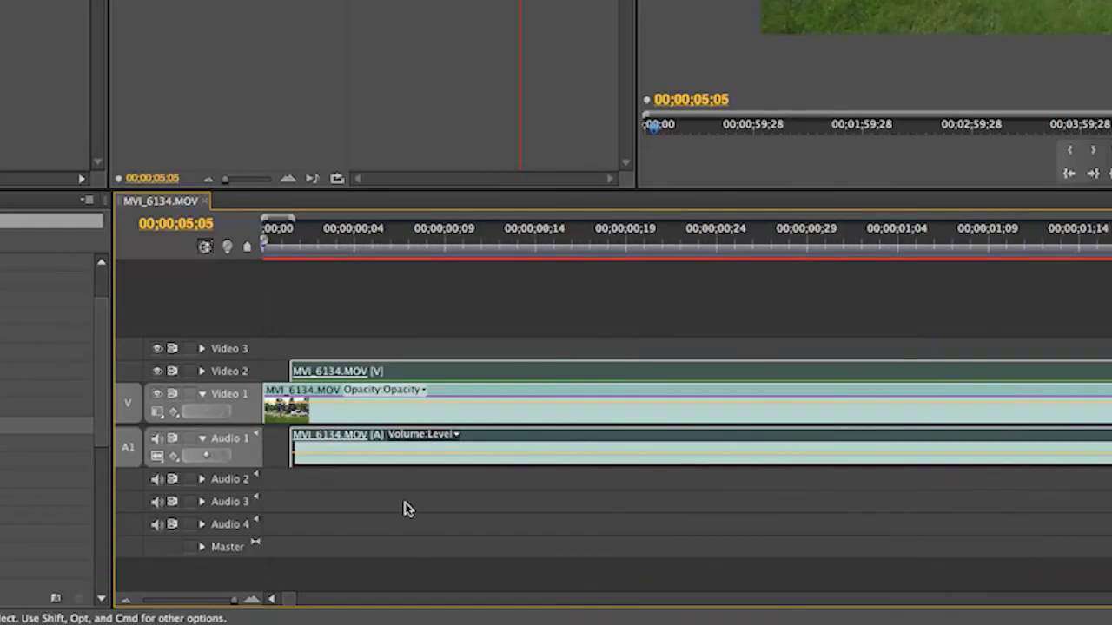
left_click(279, 395)
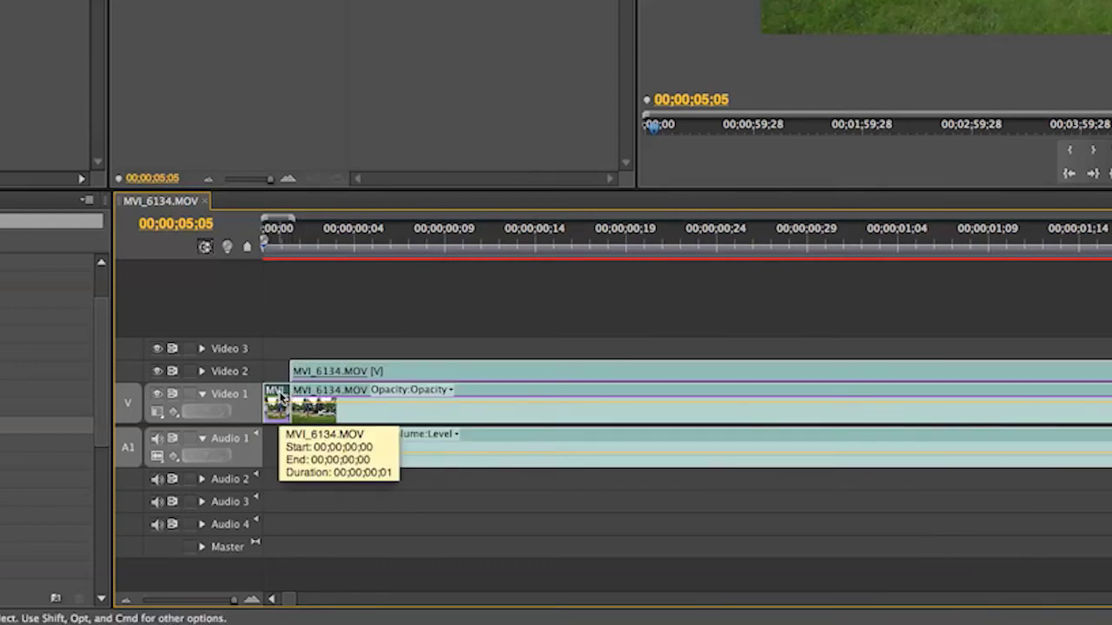
scroll(280, 395, "down", 10)
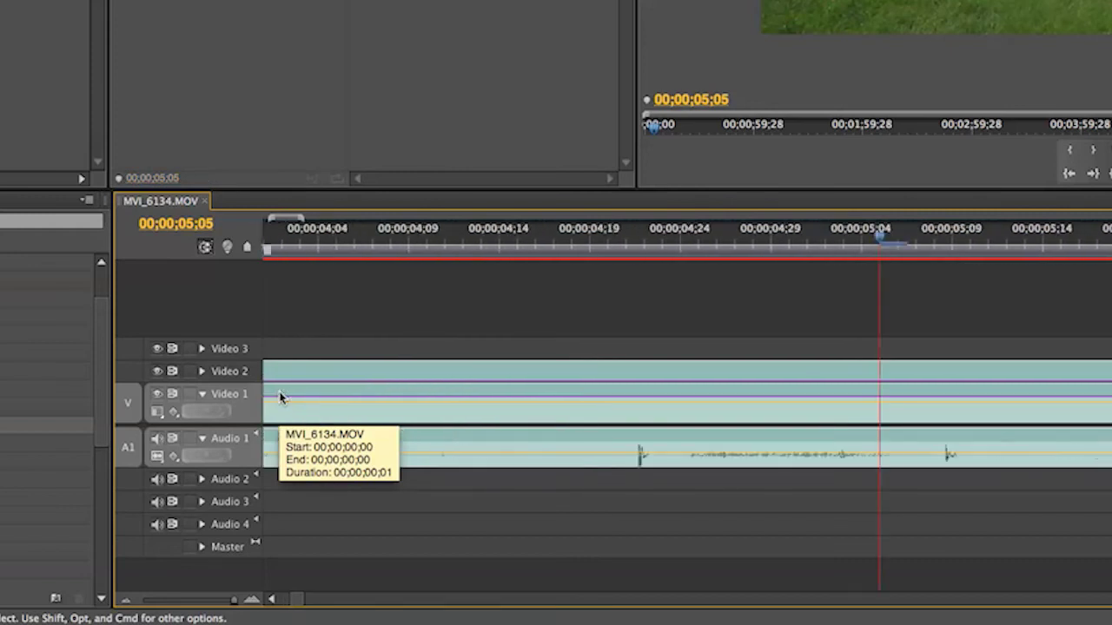
scroll(280, 396, "down", 8)
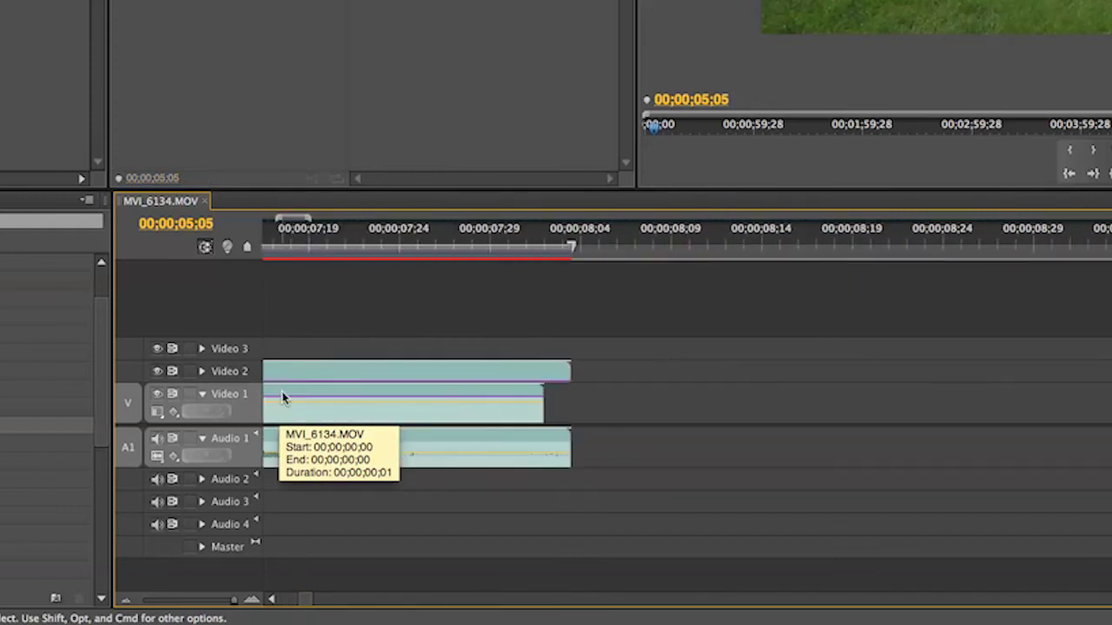
left_click(546, 373)
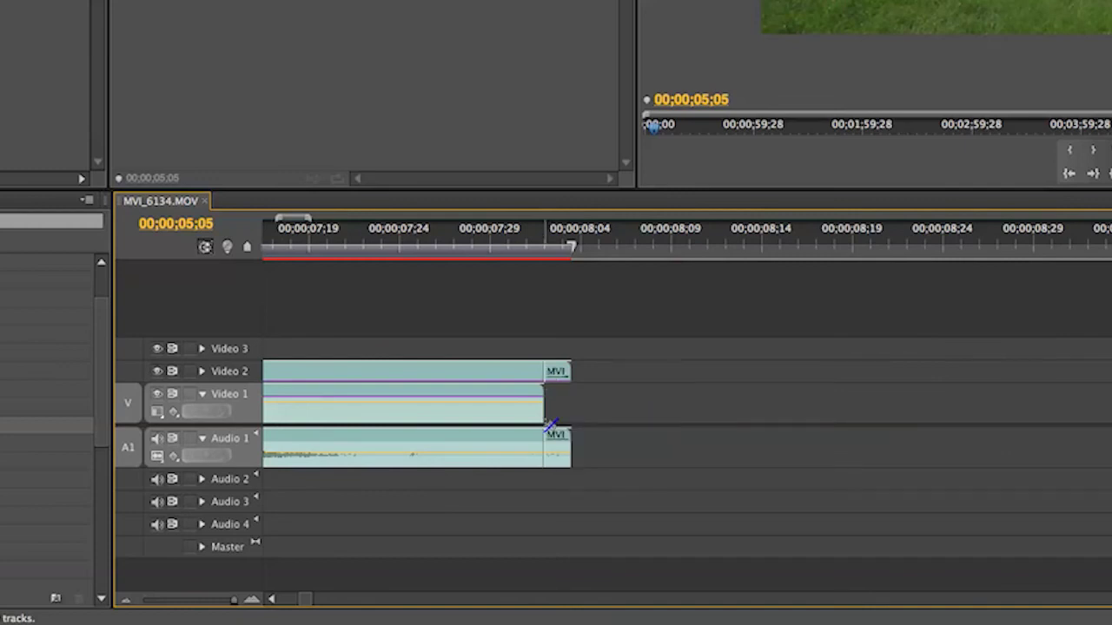
Delete the leftover one-frame video and audio pieces, then zoom the timeline out.
key("v")
left_click(562, 376)
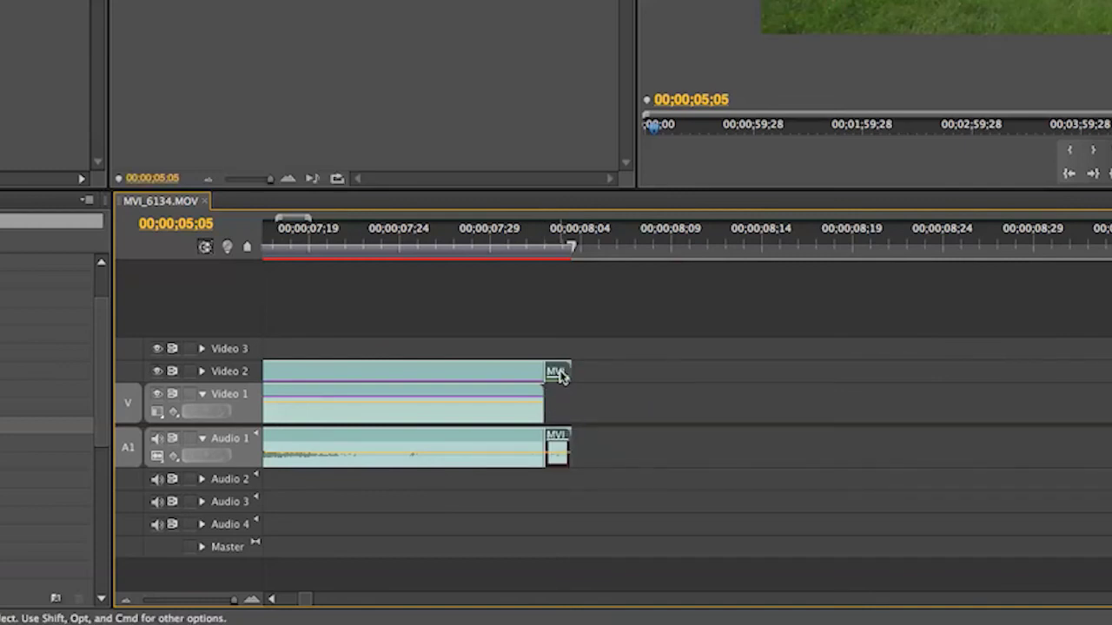
key("Delete")
left_click(126, 600)
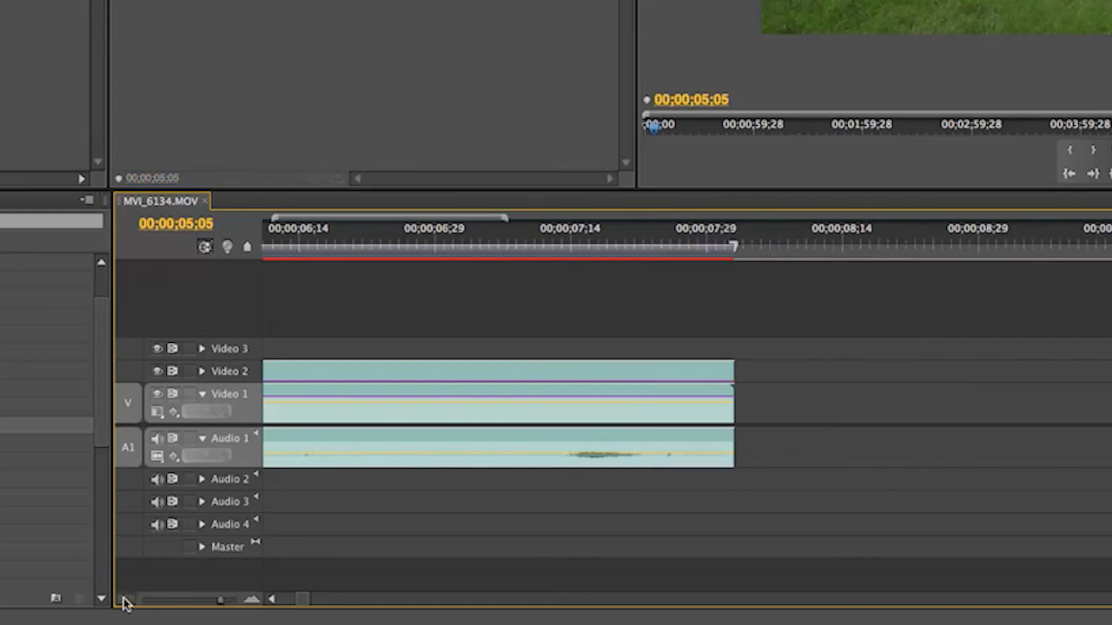
left_click(126, 599)
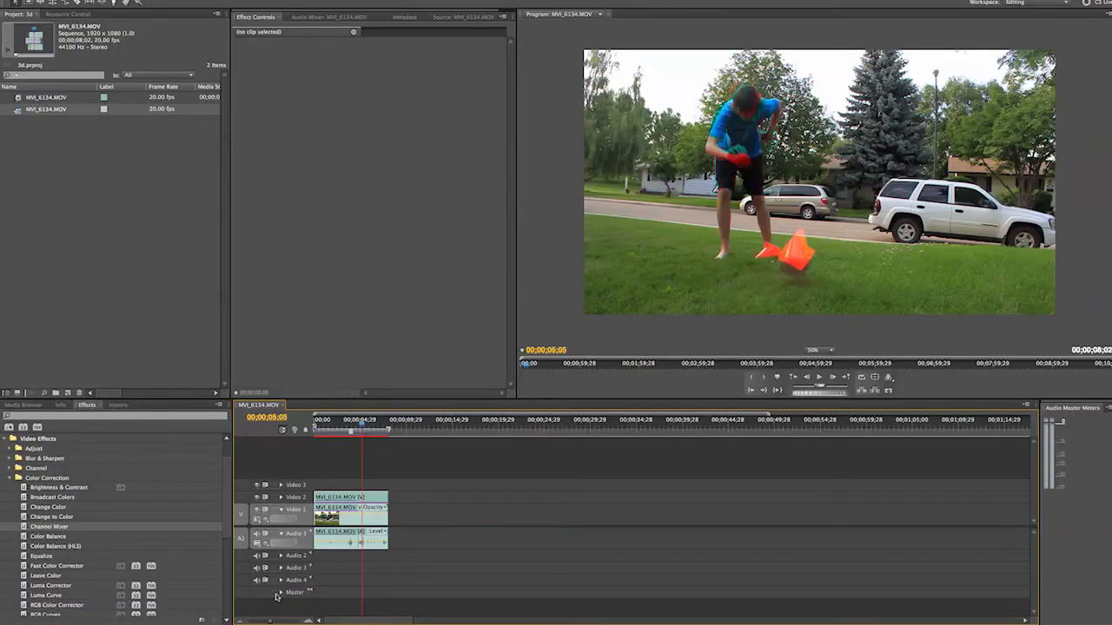
Render the full 161-frame preview of the stacked red-cyan sequence.
key("Return")
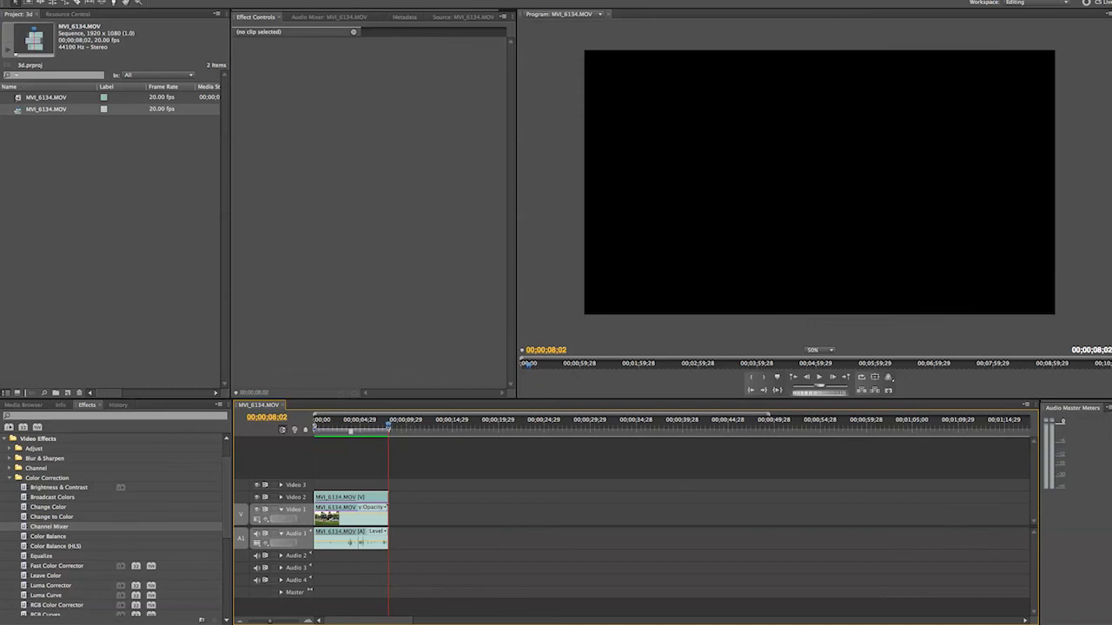
left_click(308, 621)
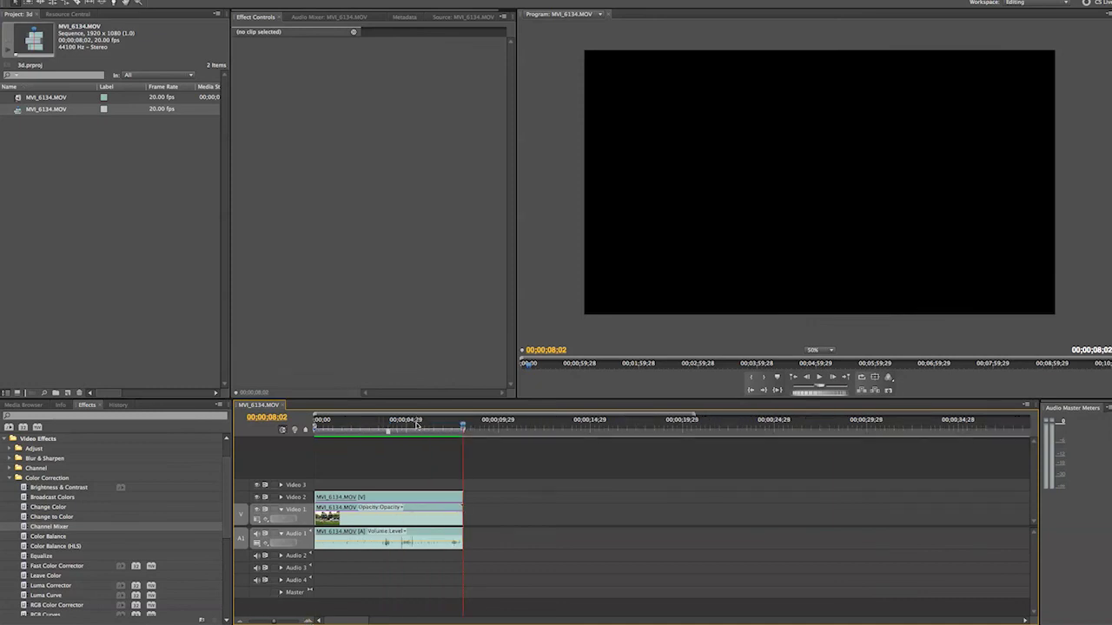